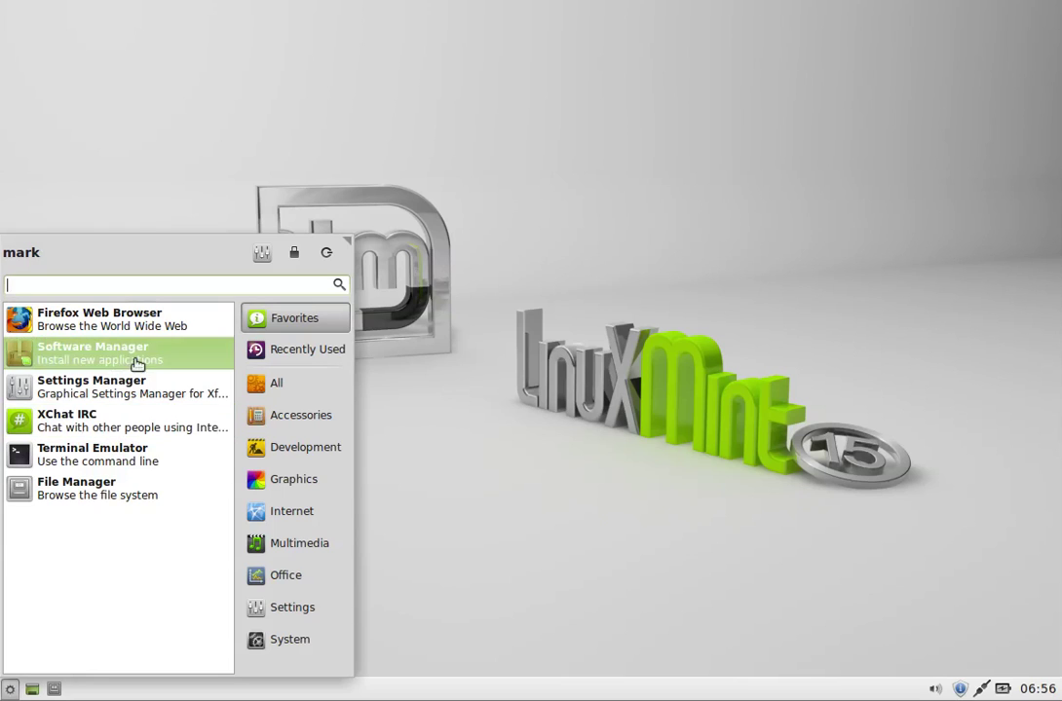
Step: Dismiss the Whisker menu and open the home folder from the taskbar's Places menu
click(438, 481)
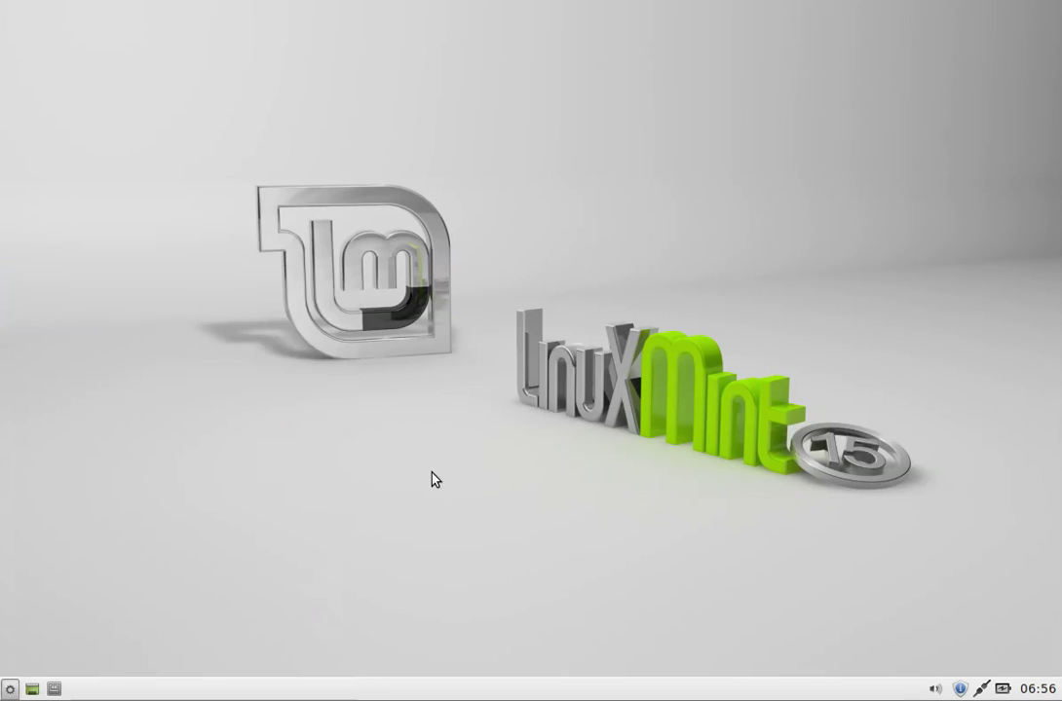
click(52, 690)
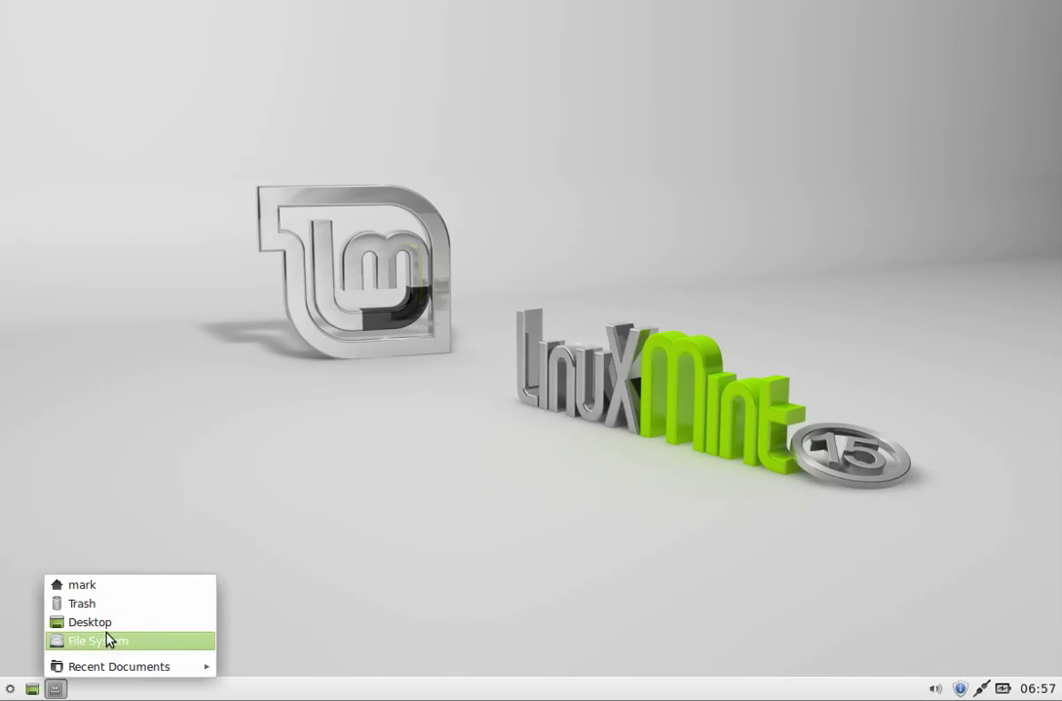
click(97, 586)
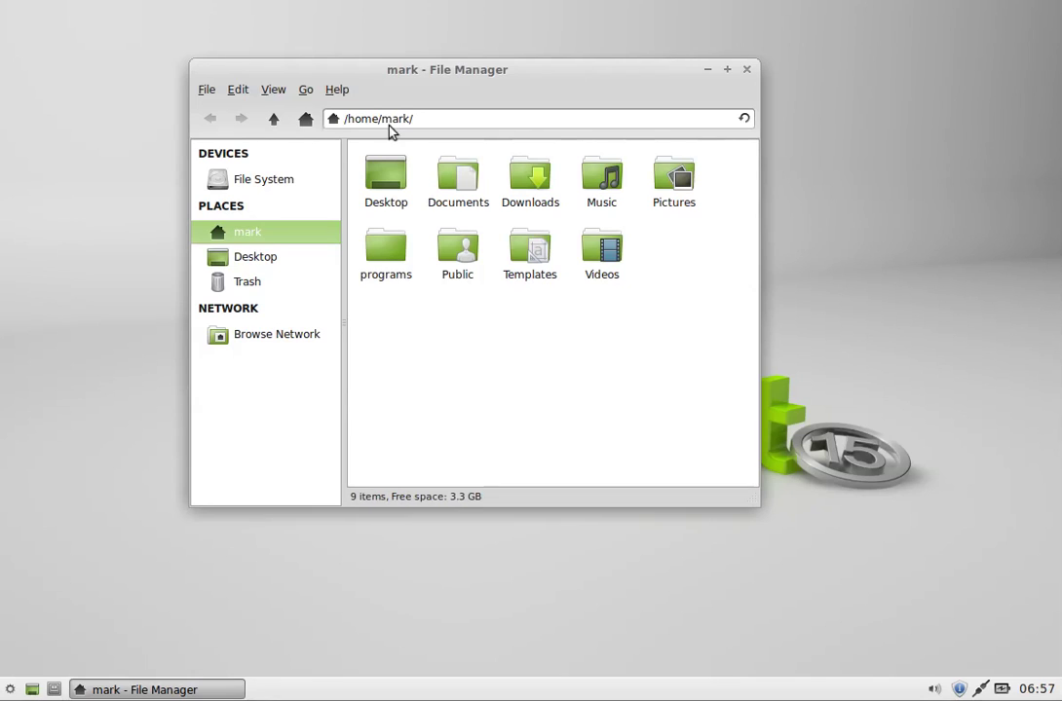
Step: Extend the location path with Documents/ to show the folder holding linkedlist
click(306, 91)
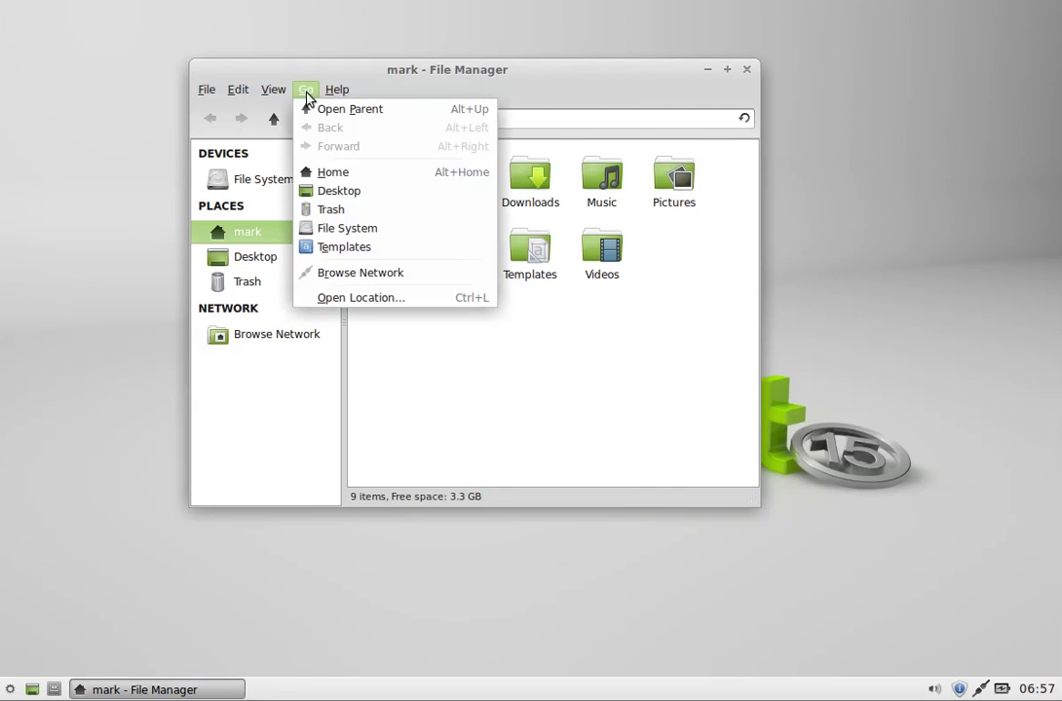
click(355, 300)
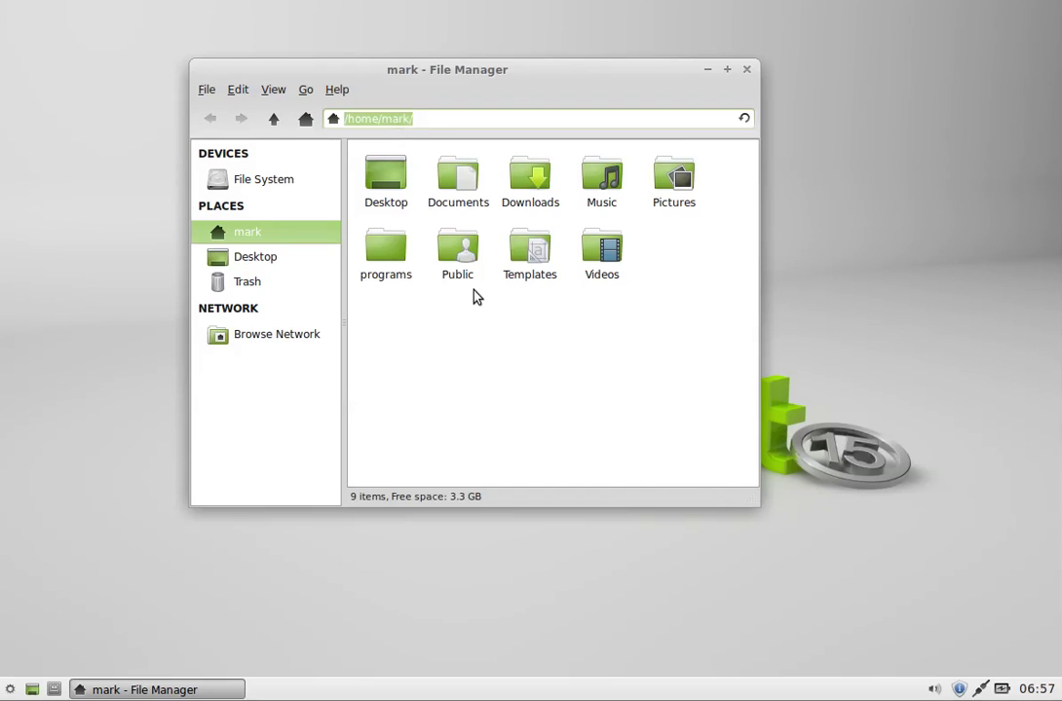
key(End)
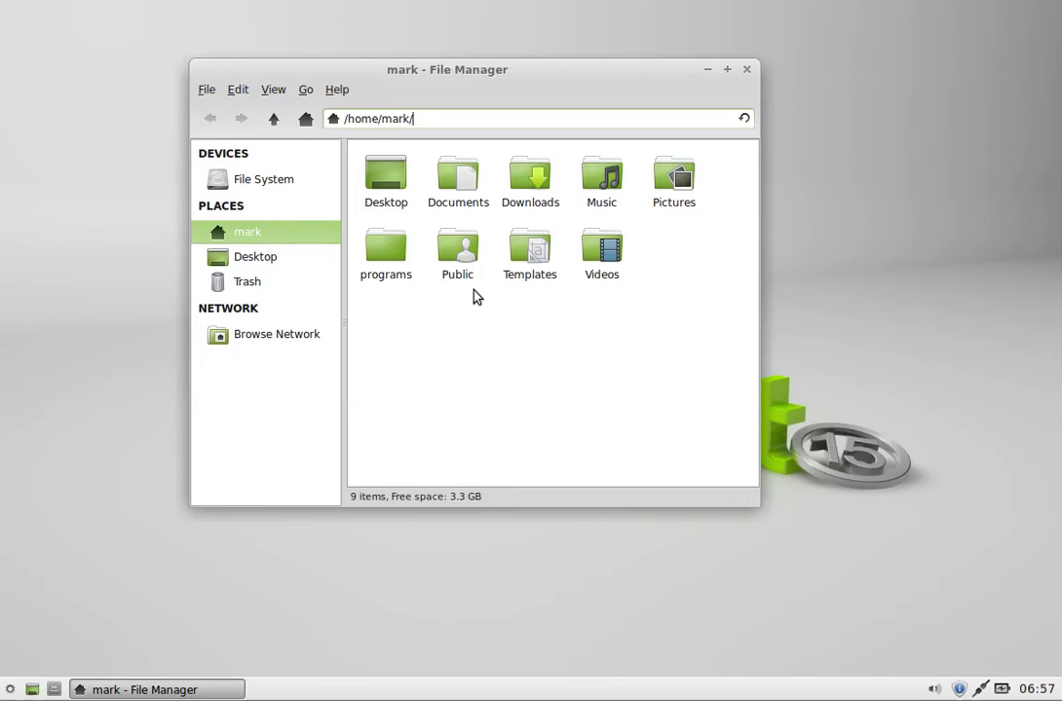
text(Documents/)
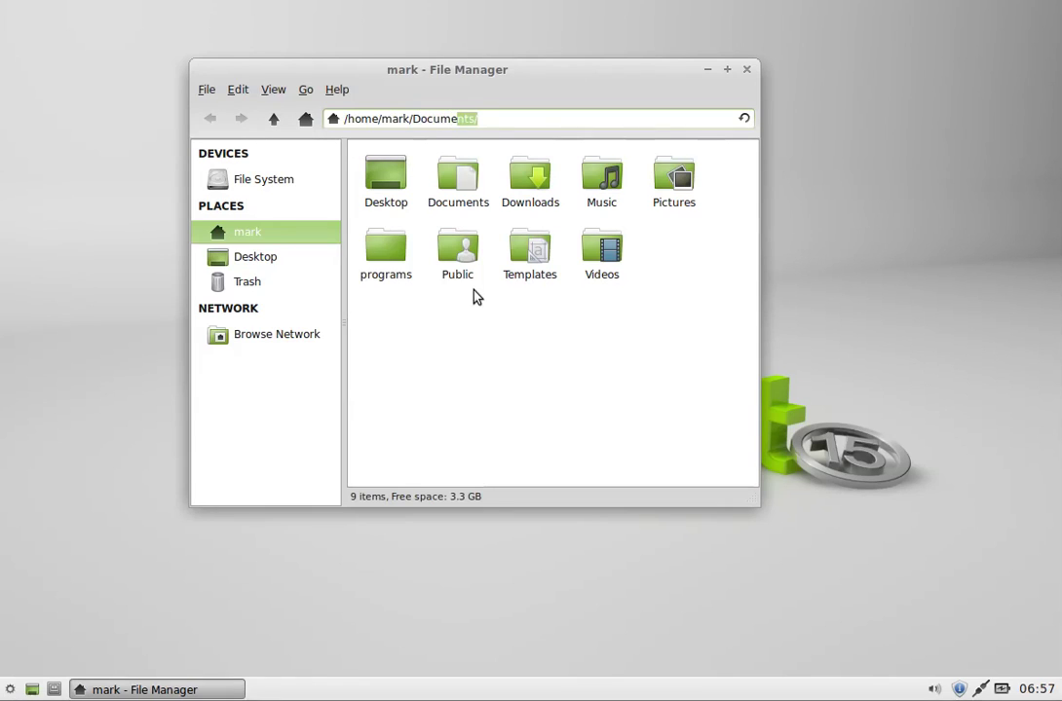
key(End)
key(Return)
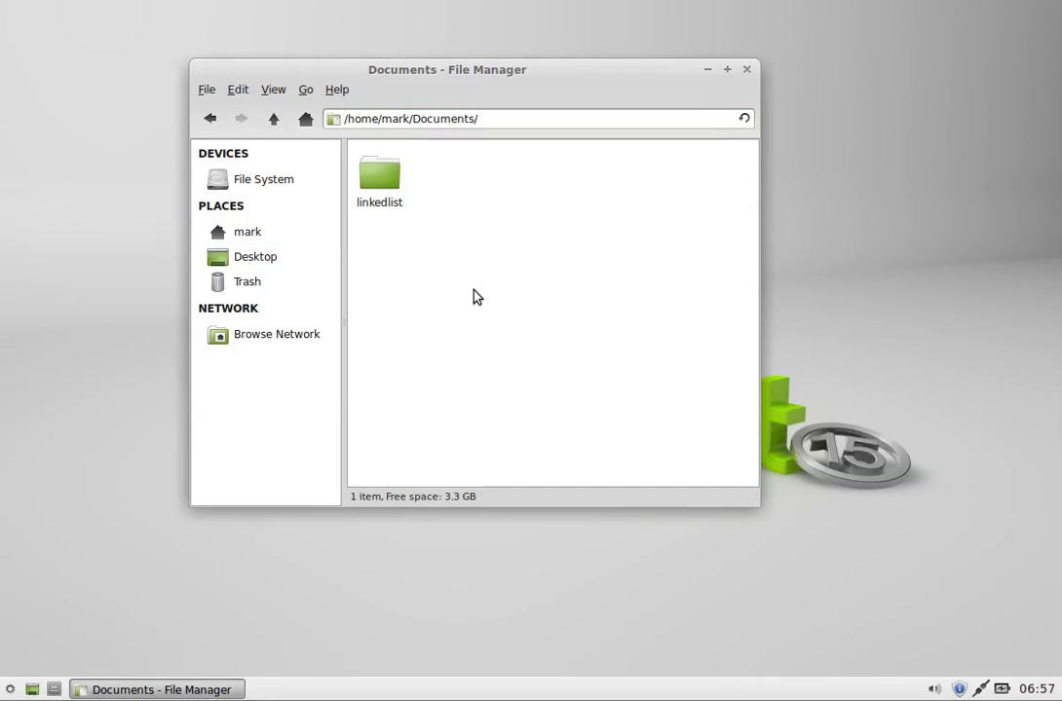
Step: Enter the user's ssh:// address on cs.uml.edu in the location field to connect
click(307, 91)
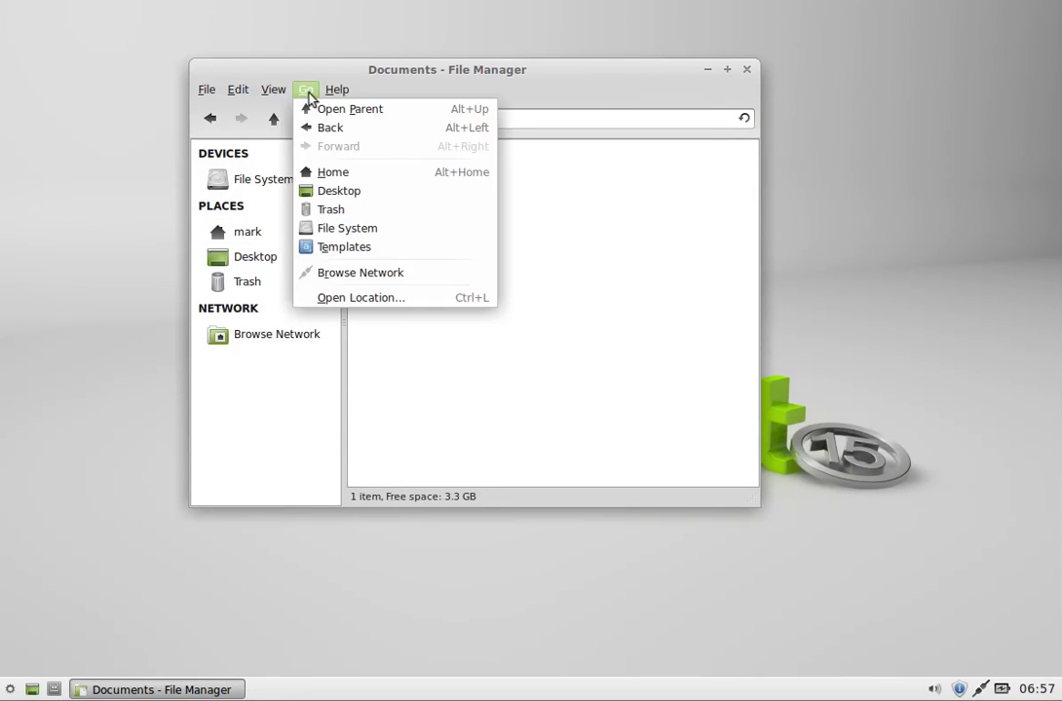
click(354, 299)
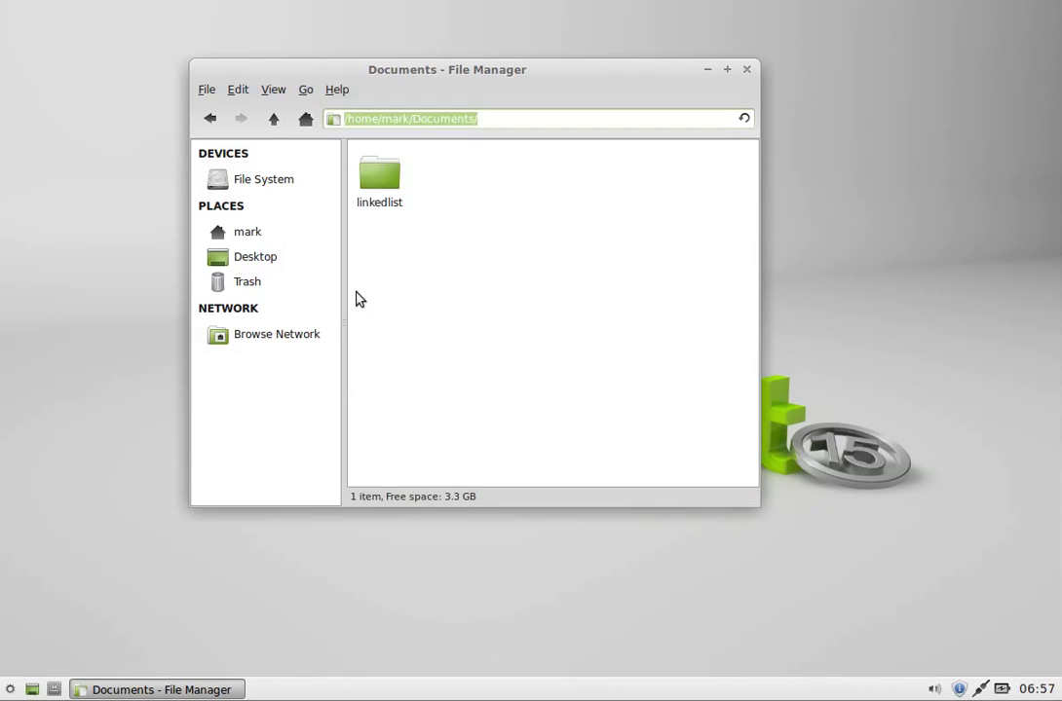
text(ssh)
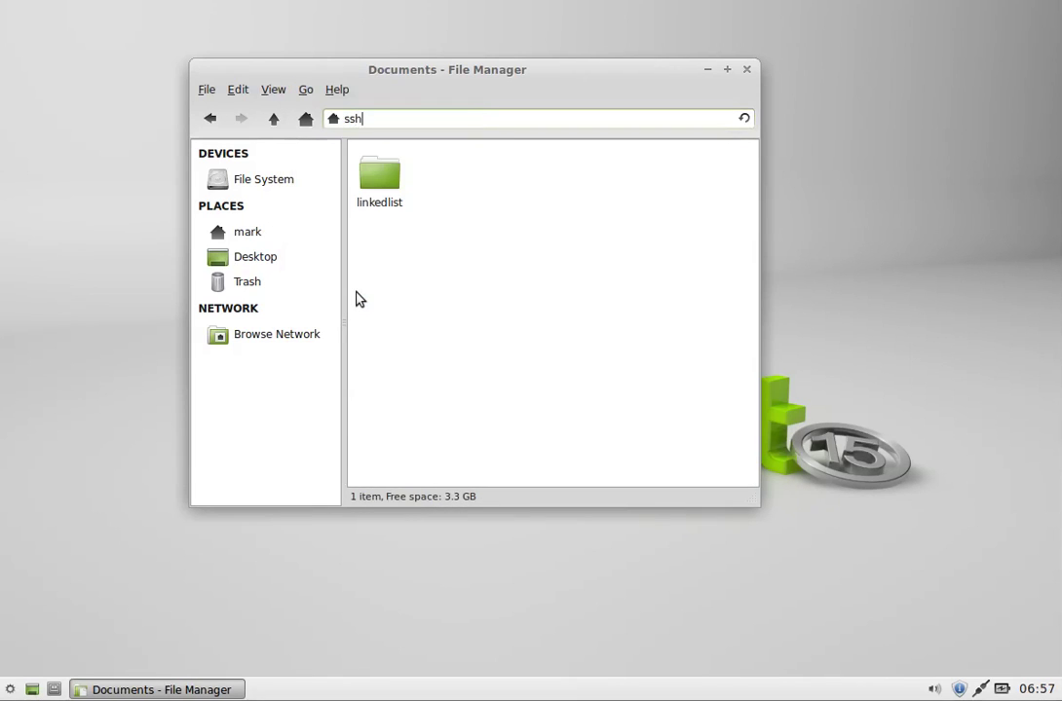
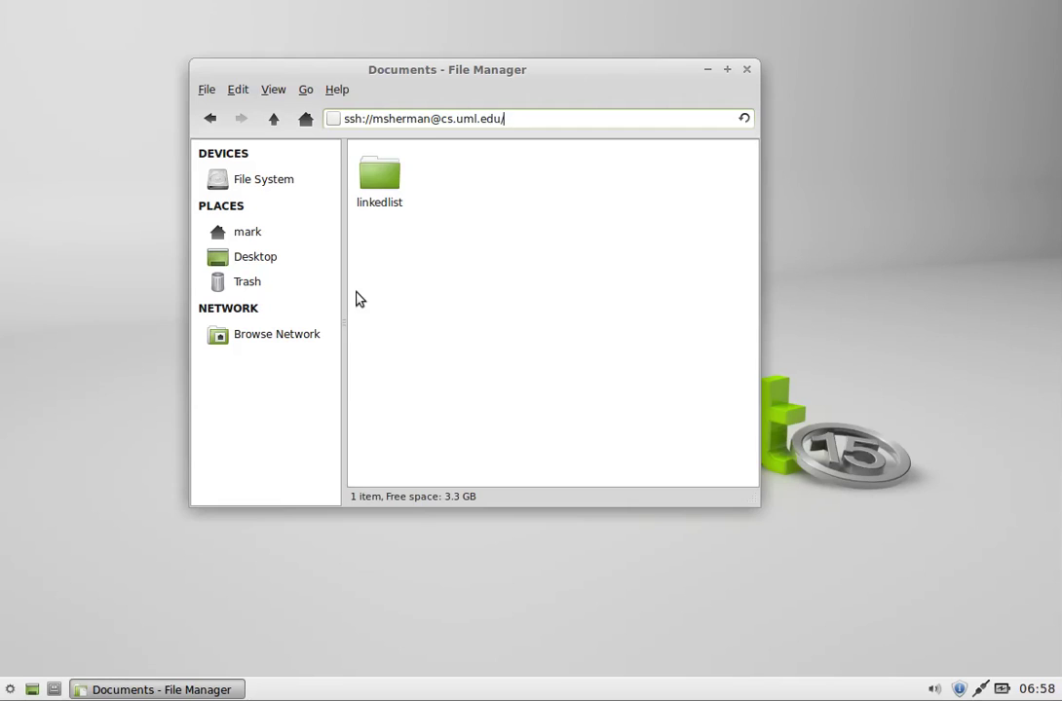
key(Return)
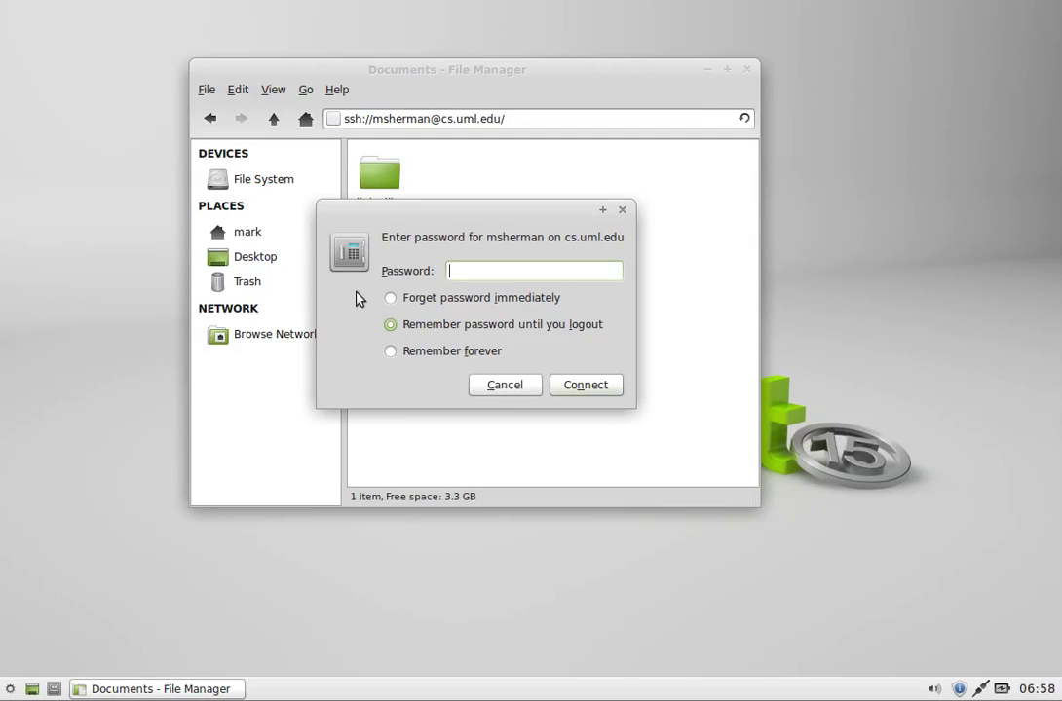
Step: Connect with the account password and browse the server's 27-item root folder over SFTP
text(••••)
click(577, 387)
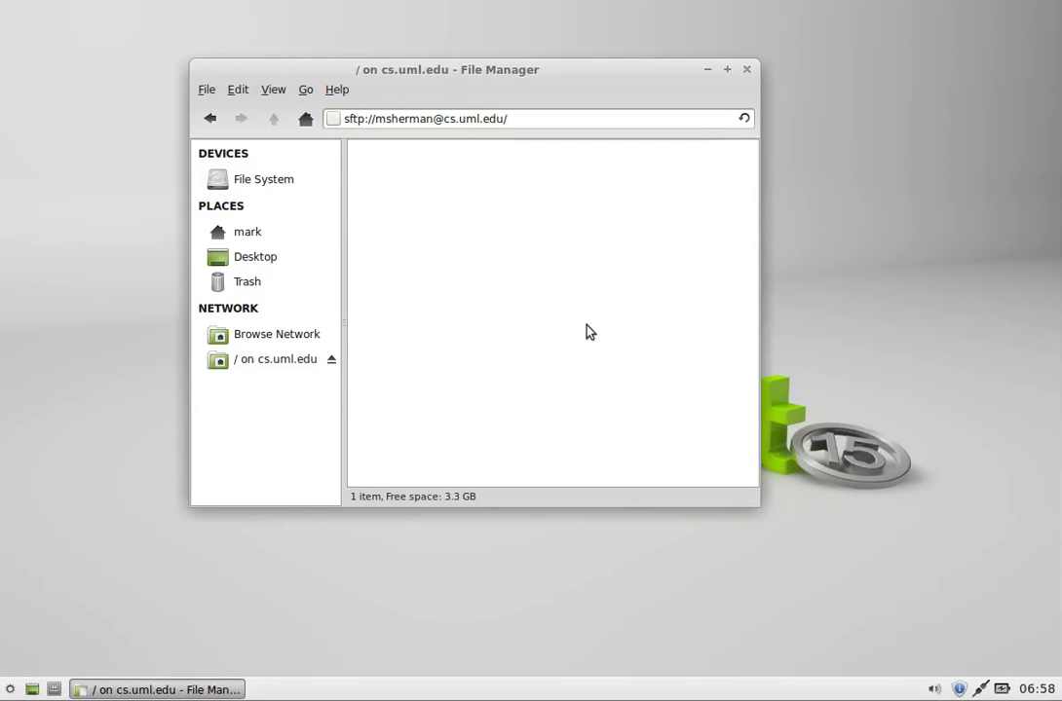
click(339, 353)
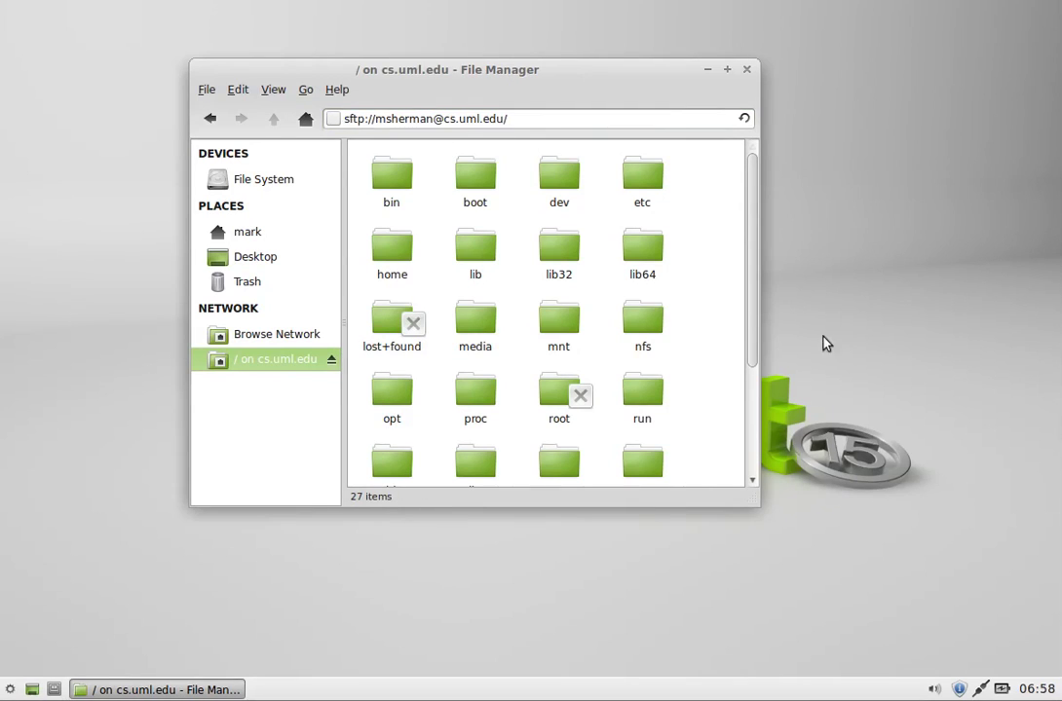
drag(751, 297, 740, 478)
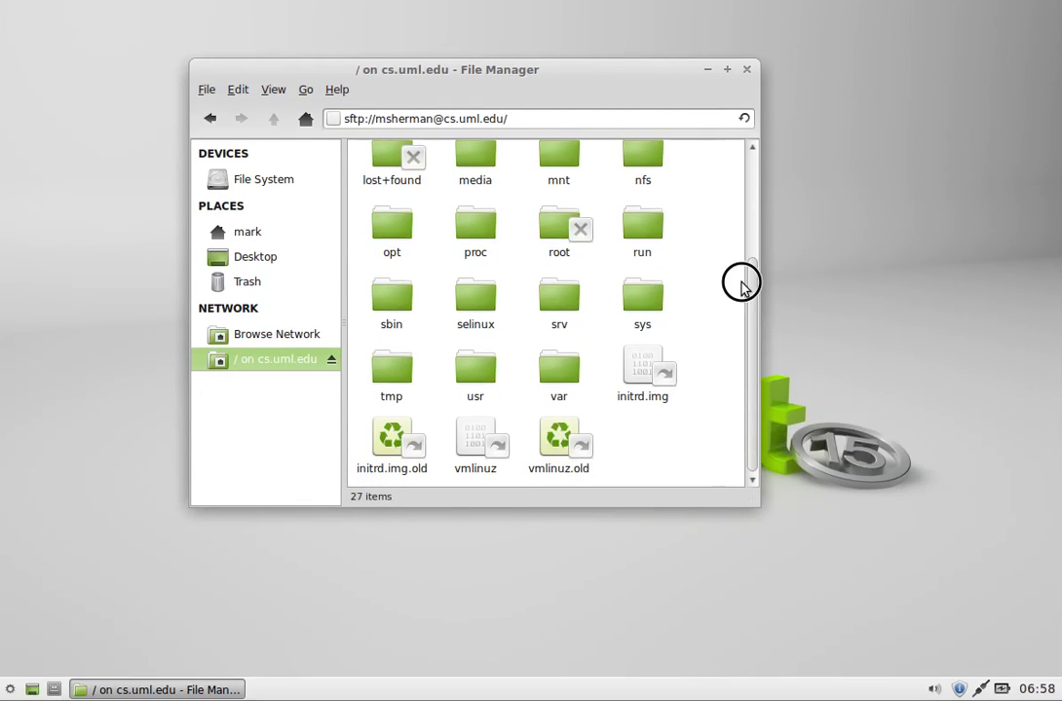
scroll(741, 234, up, 4)
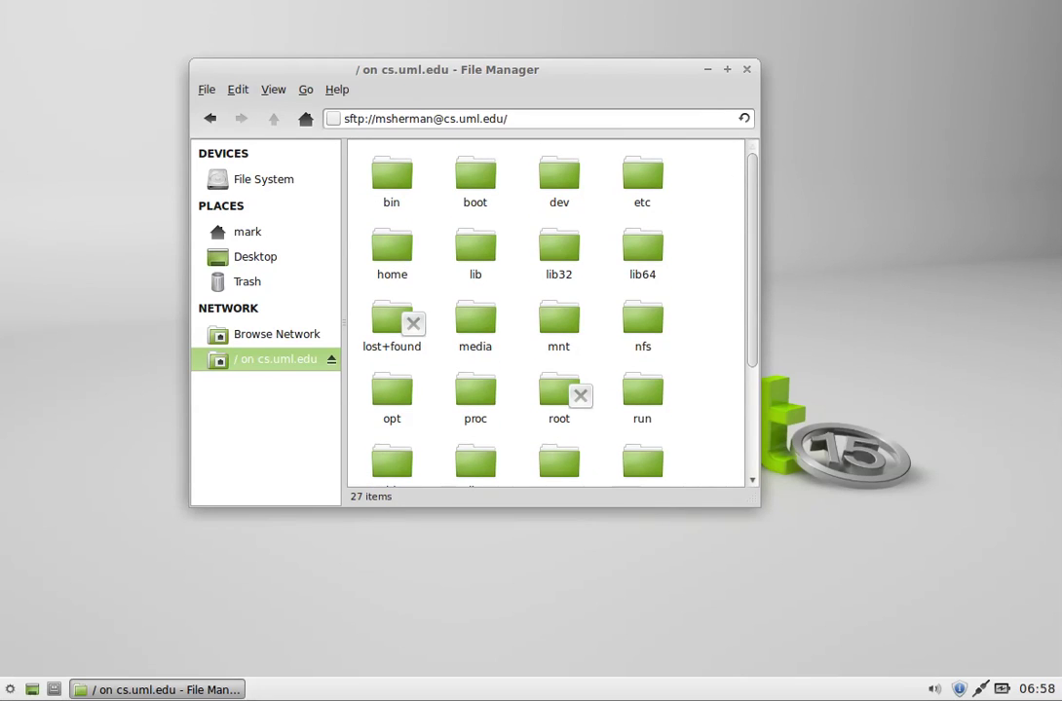
Step: Launch Terminal Emulator and log in to cs.uml.edu over ssh with the account password
click(10, 688)
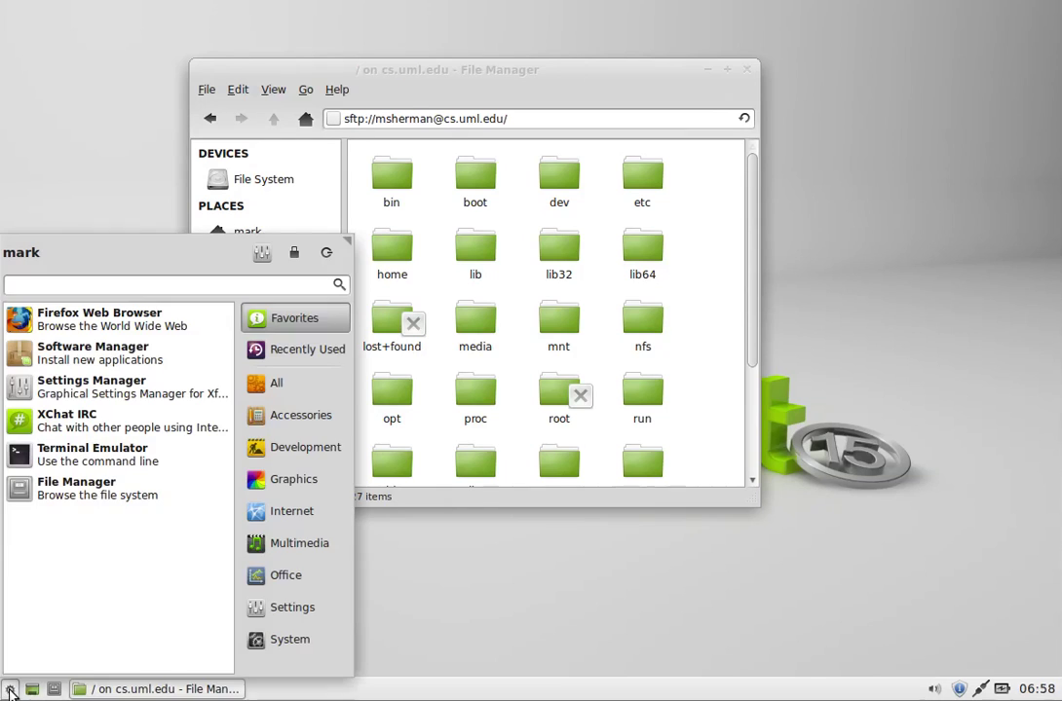
click(74, 454)
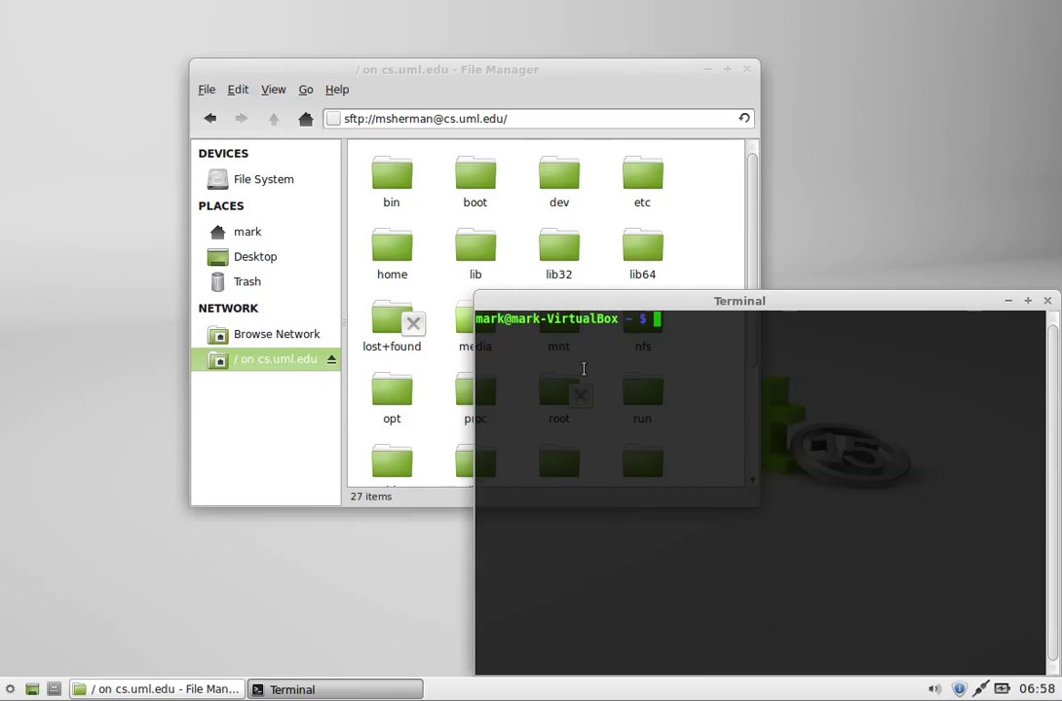
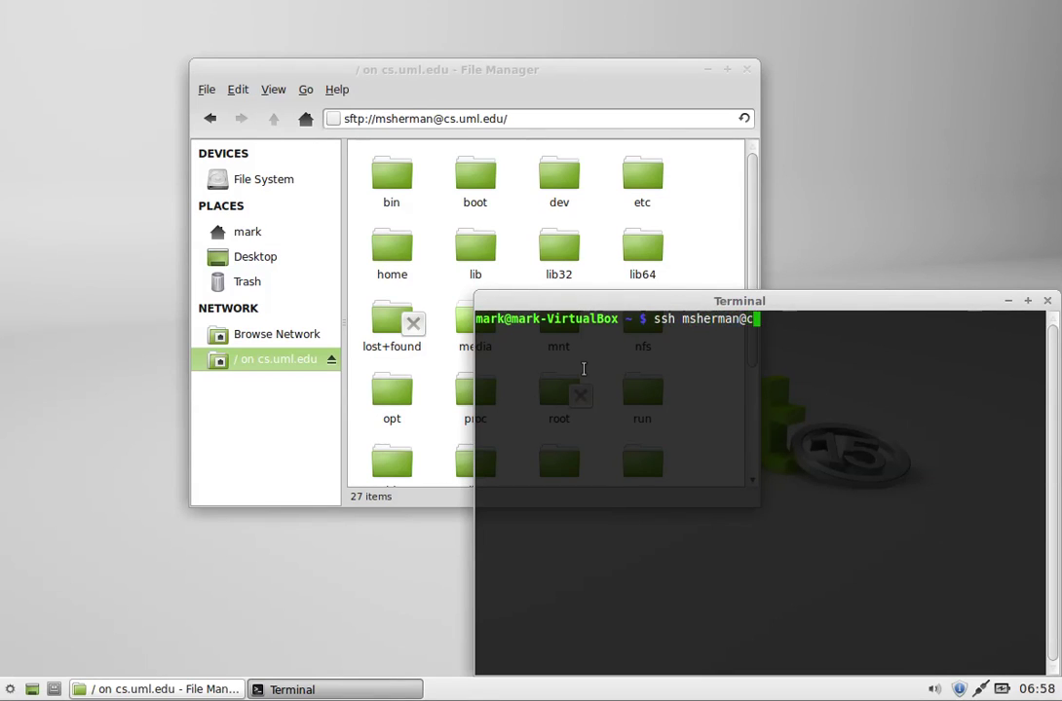
text(s.uml.edu)
key(Return)
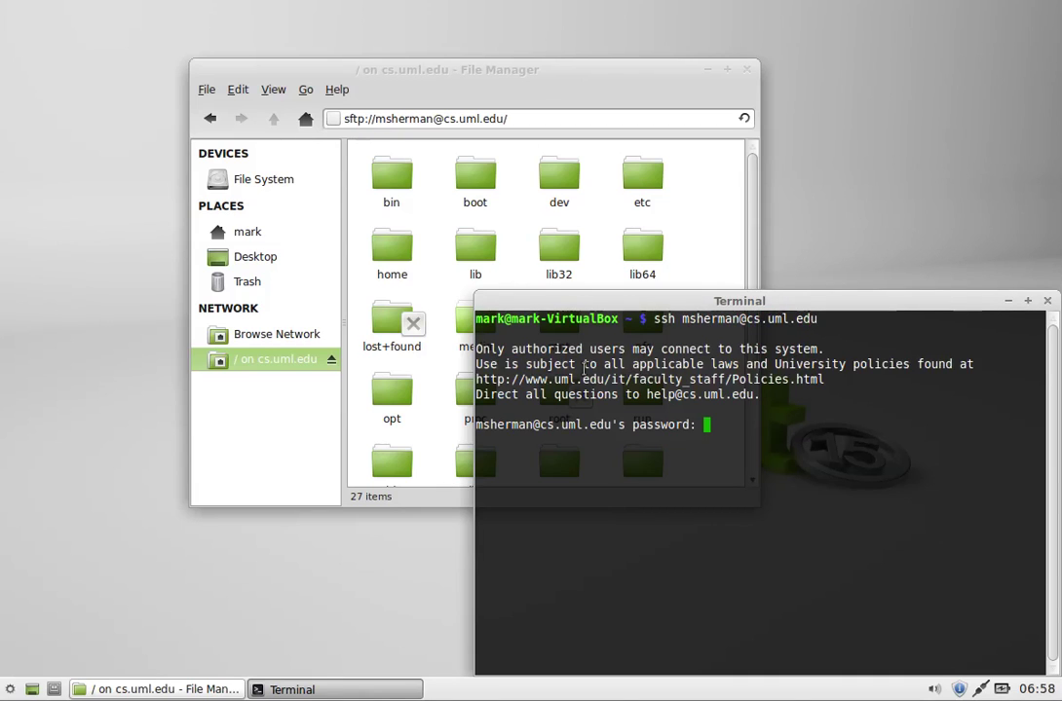
key(Return)
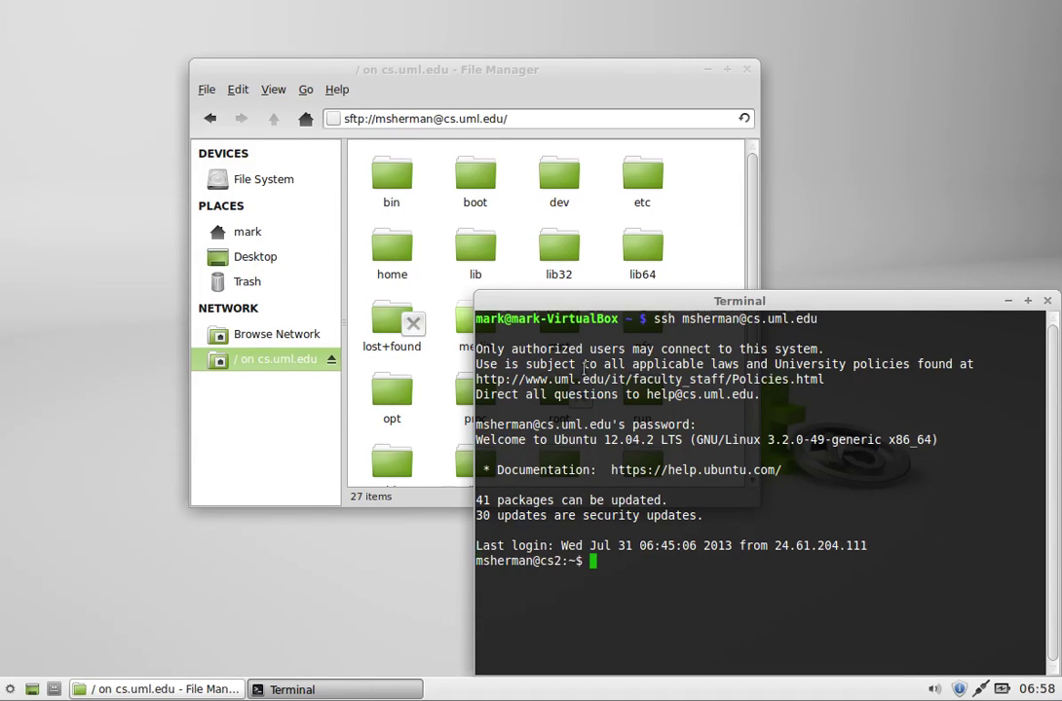
Step: Clear the screen and run pwd to print the remote home directory path
text(clear)
key(Return)
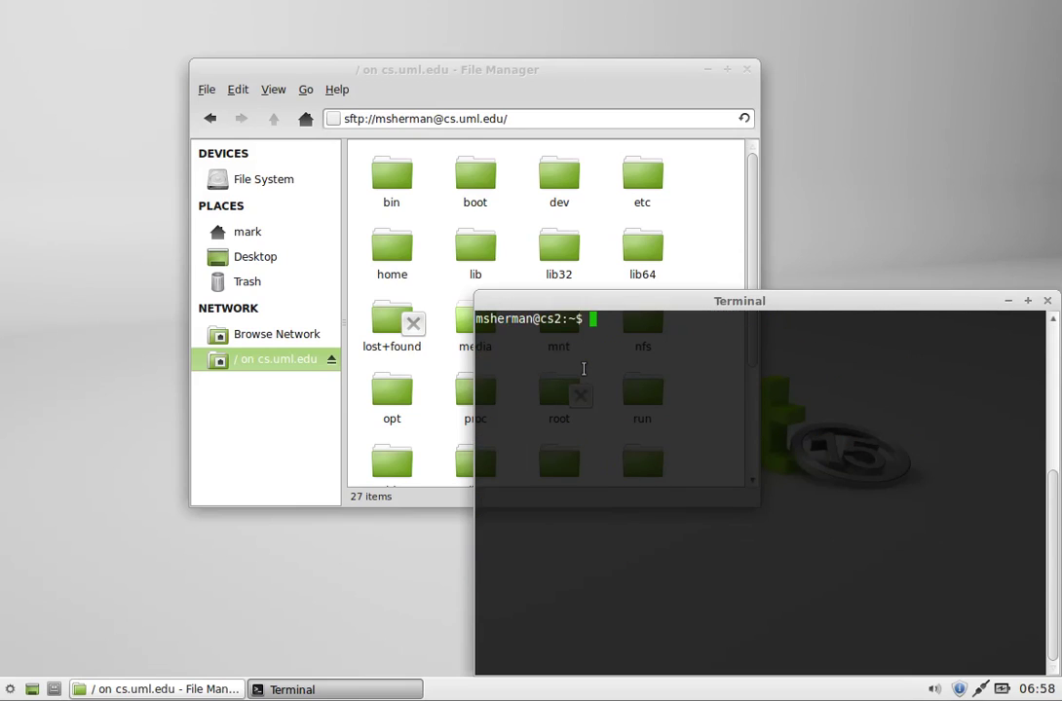
text(pwd)
key(Return)
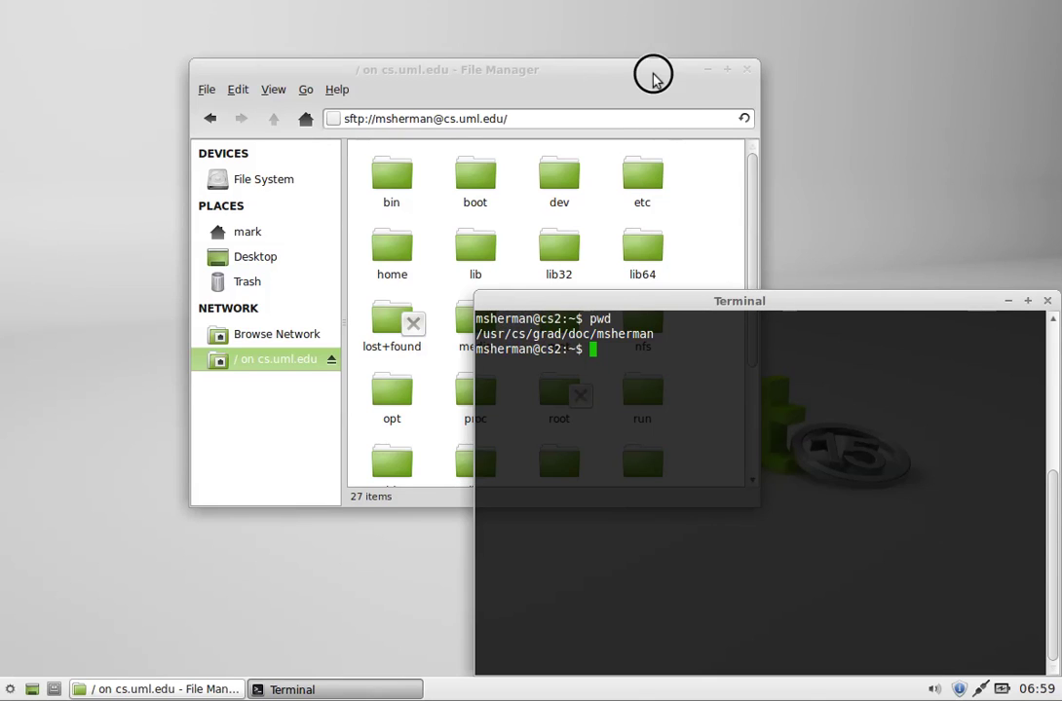
drag(652, 73, 581, 71)
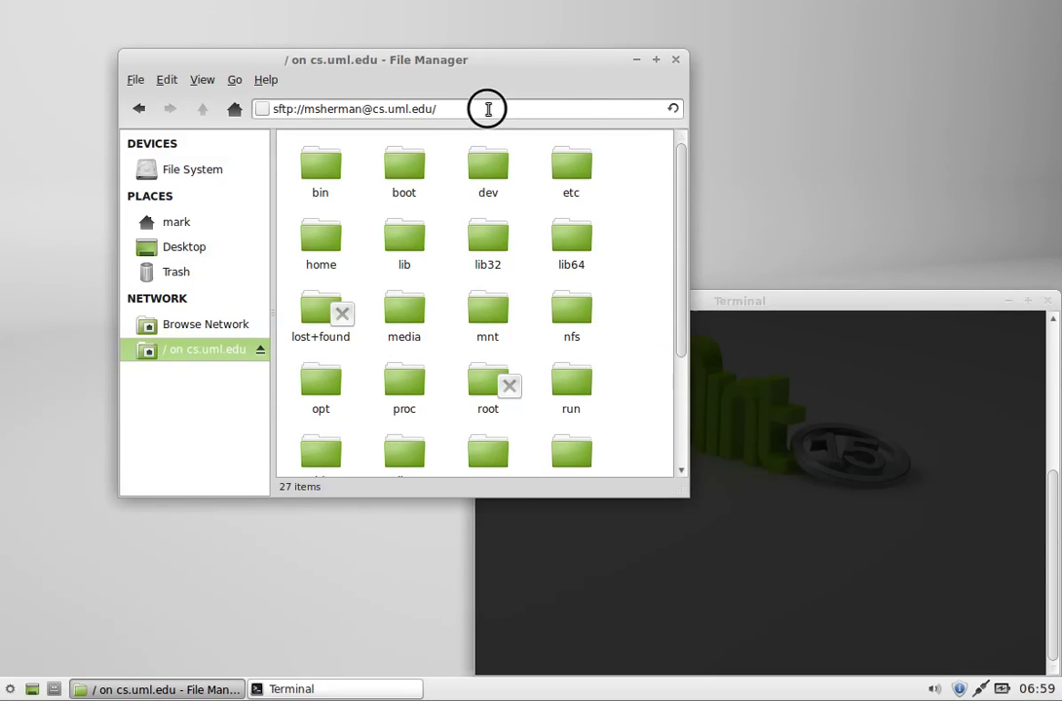
Step: Copy the pwd path from the terminal and paste it after the host in Thunar's location
click(486, 109)
click(737, 363)
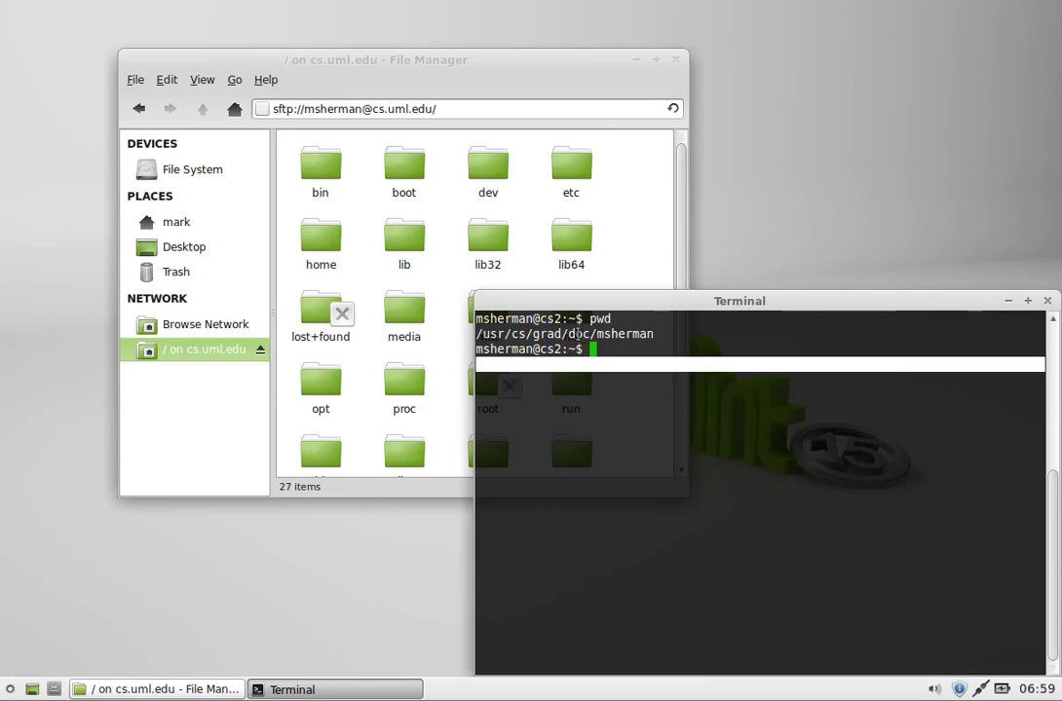
drag(477, 334, 655, 333)
key(ctrl+c)
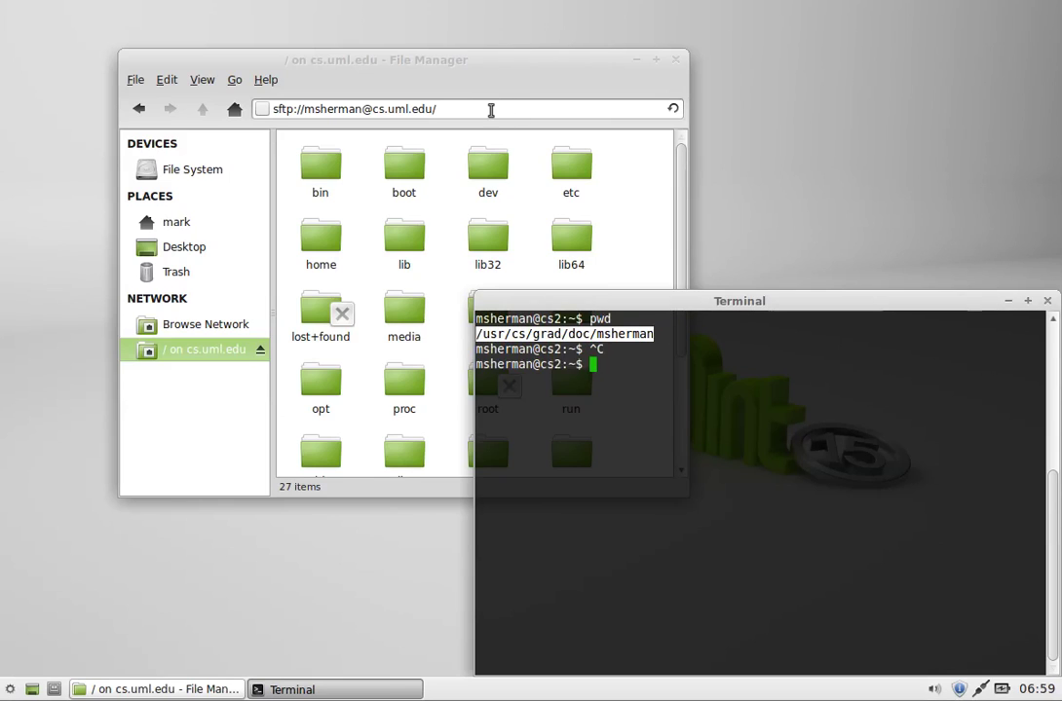
click(491, 110)
key(BackSpace)
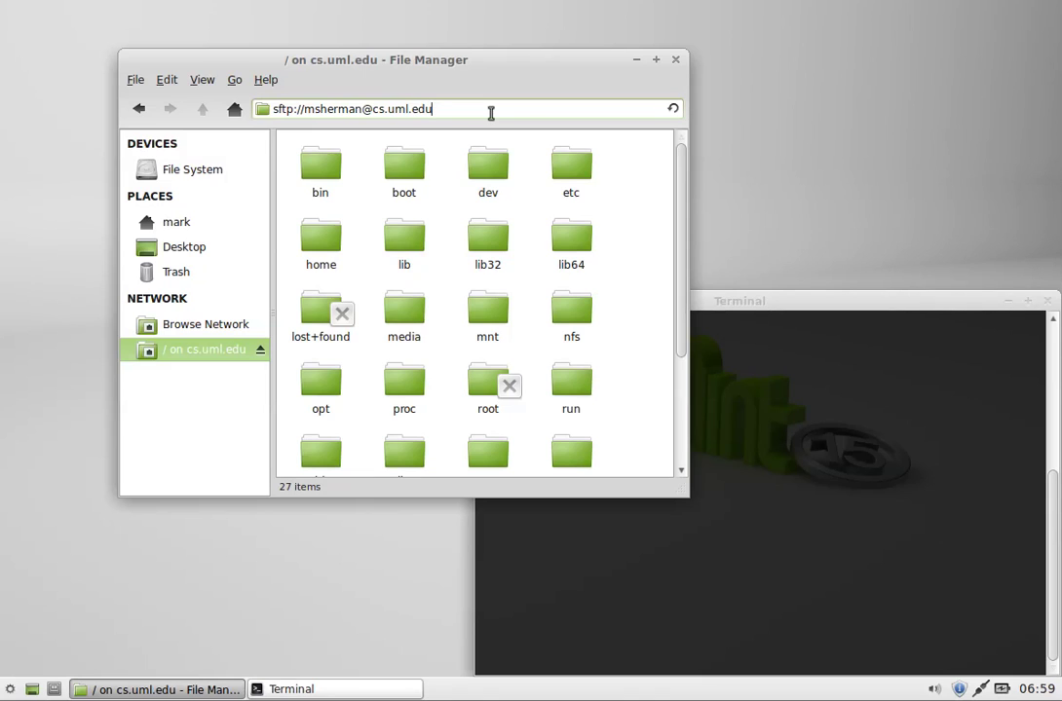
key(ctrl+v)
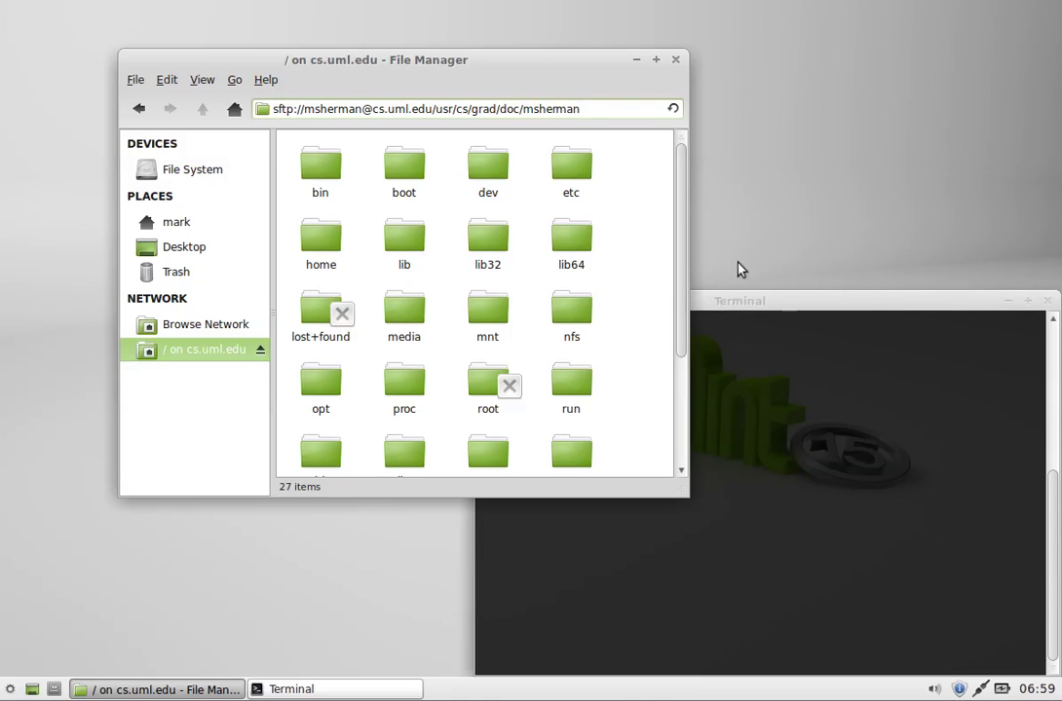
Step: Open the pasted remote home directory under /usr/cs/grad/doc, listing 37 items
click(776, 310)
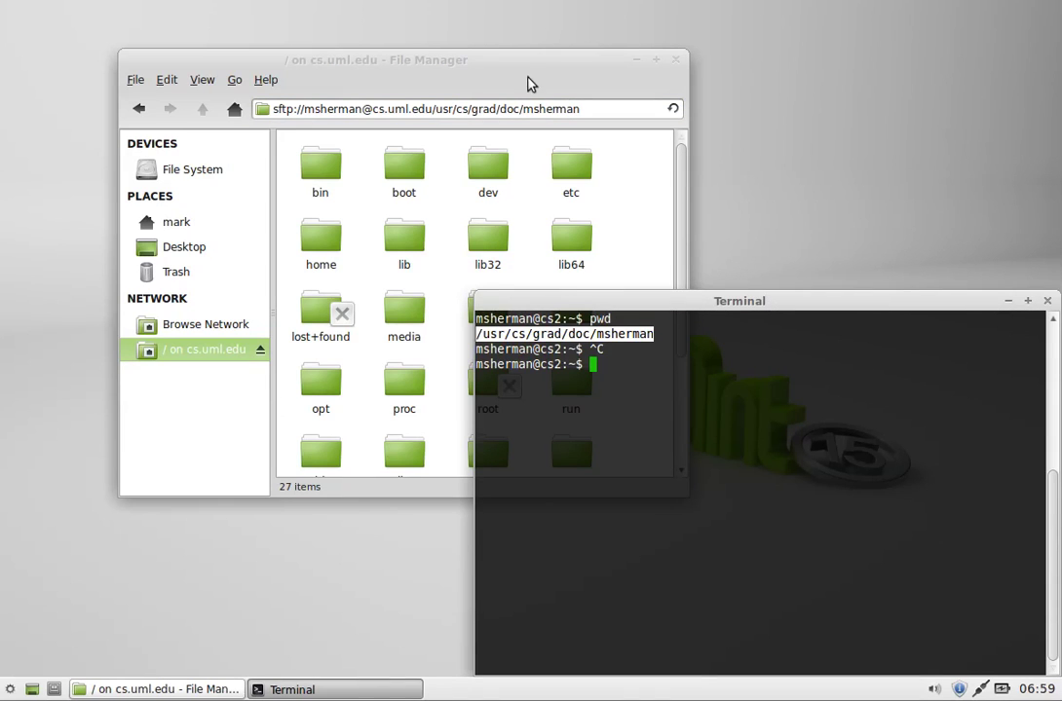
drag(560, 69, 583, 93)
click(616, 131)
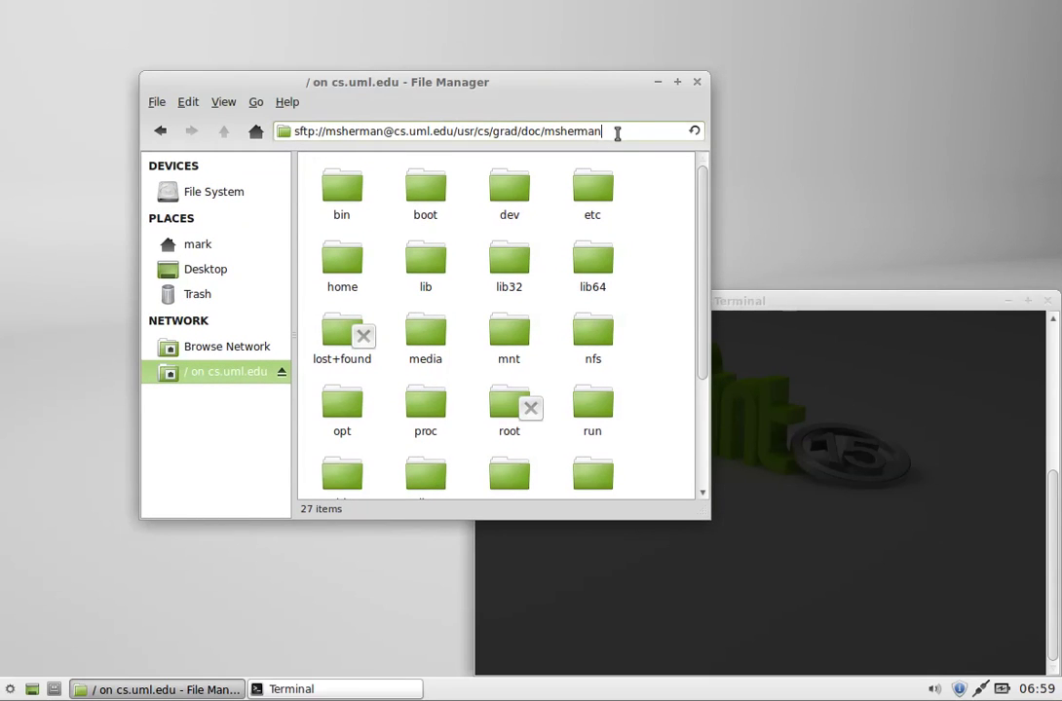
key(Return)
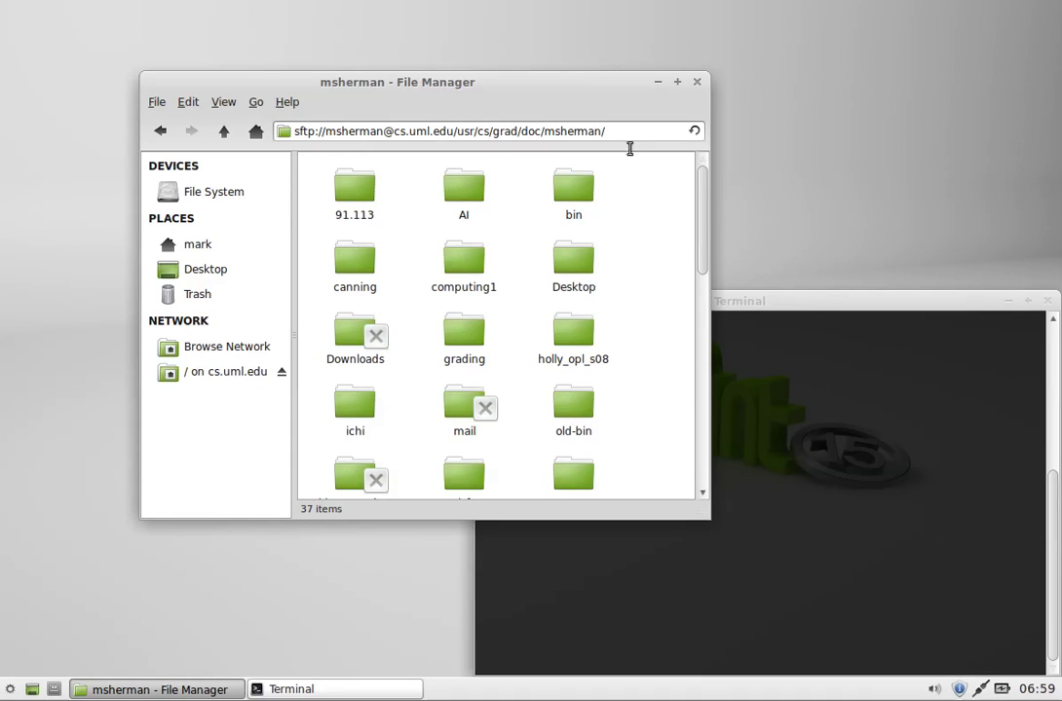
drag(702, 192, 695, 437)
drag(694, 261, 652, 126)
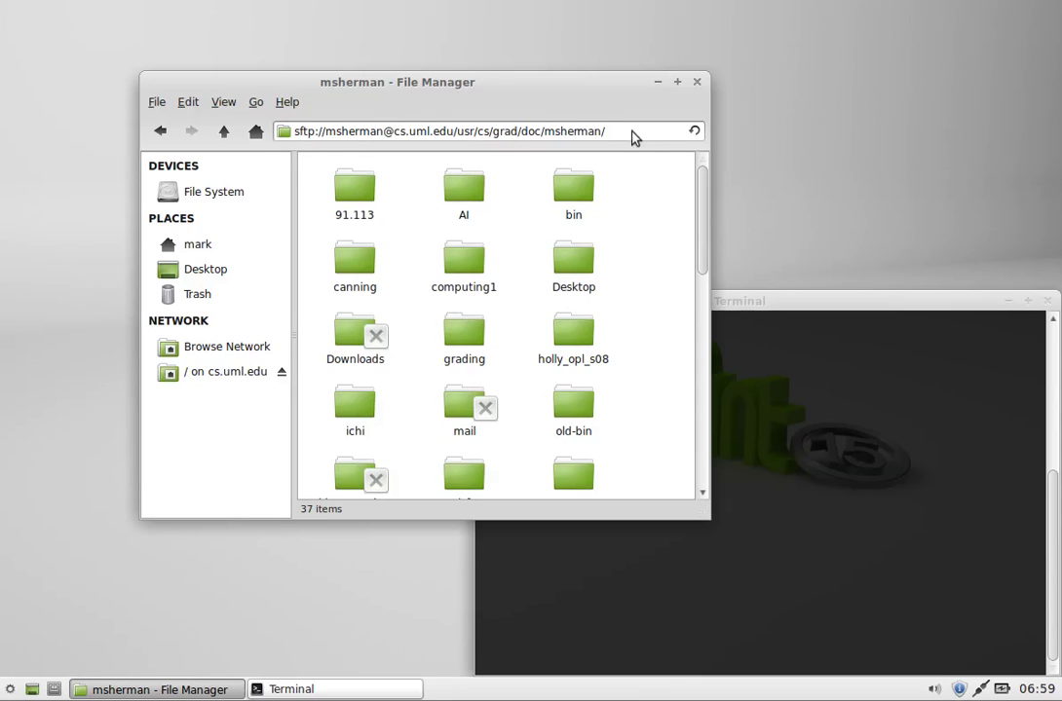
drag(543, 90, 479, 69)
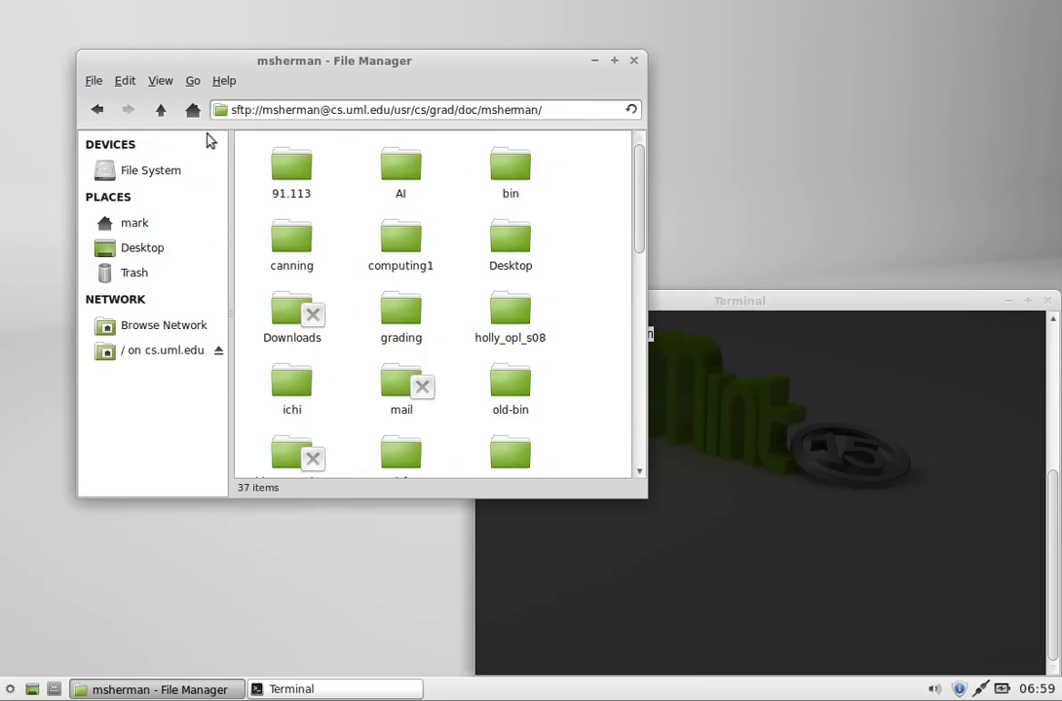
Step: Open a second Thunar window on the local Documents folder beside the remote window
click(93, 83)
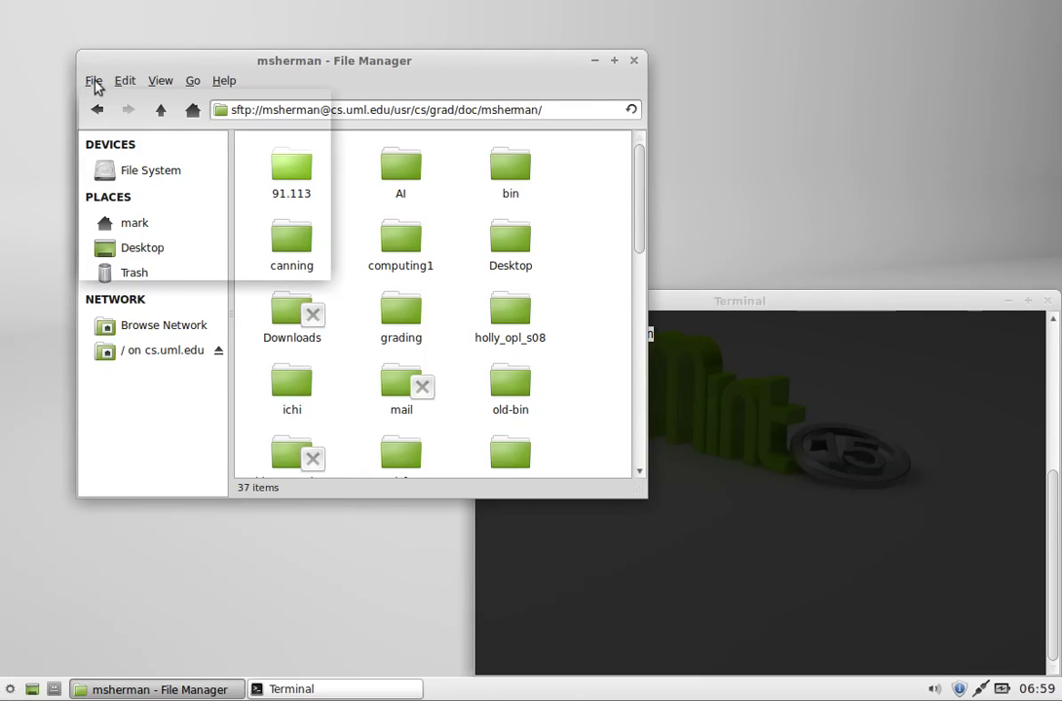
click(119, 119)
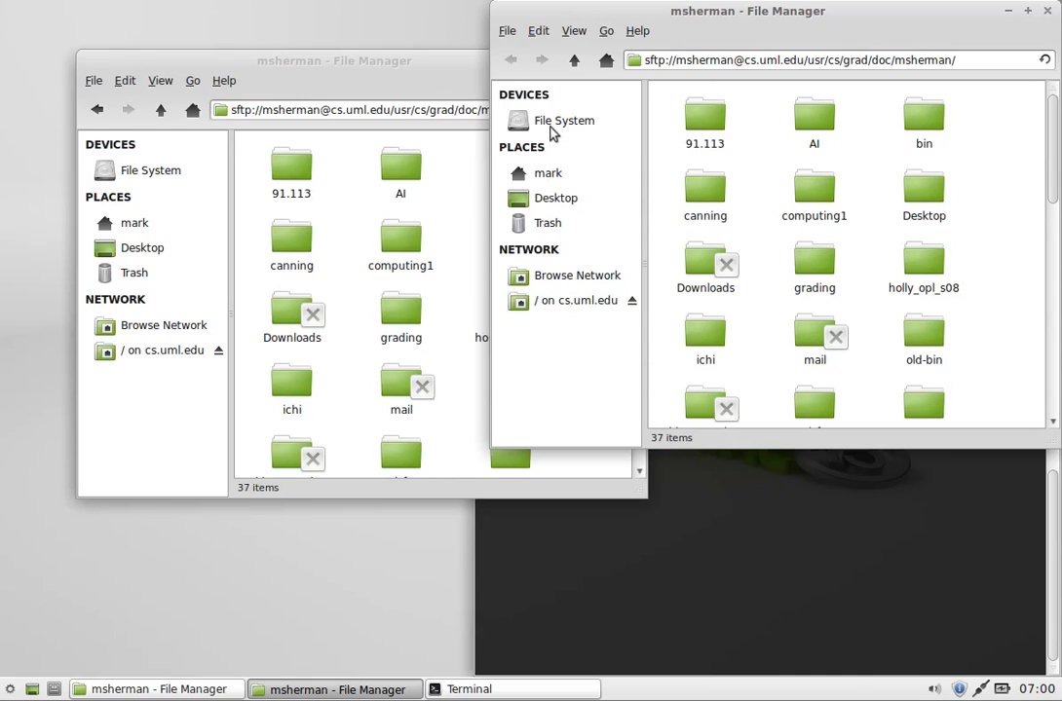
click(547, 173)
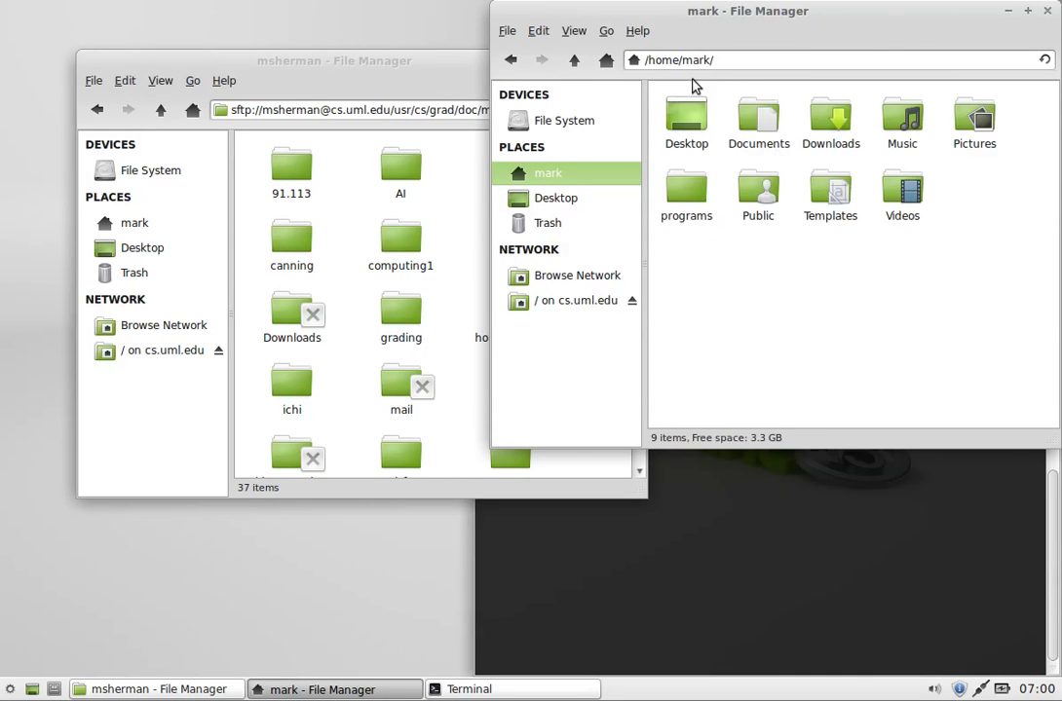
click(761, 124)
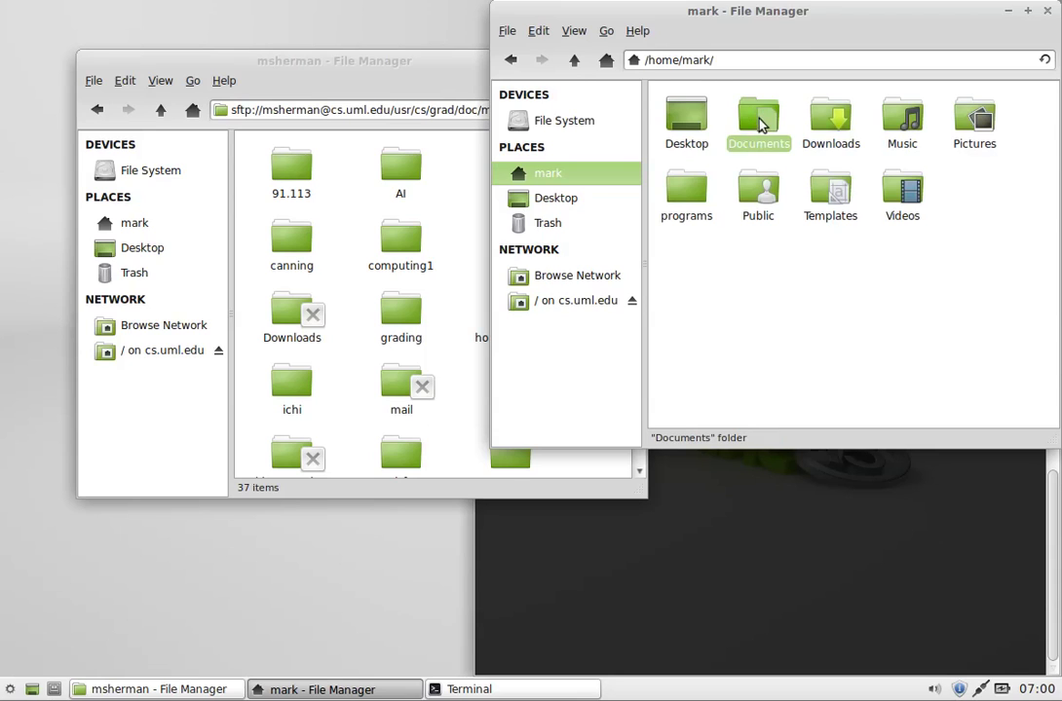
double_click(761, 124)
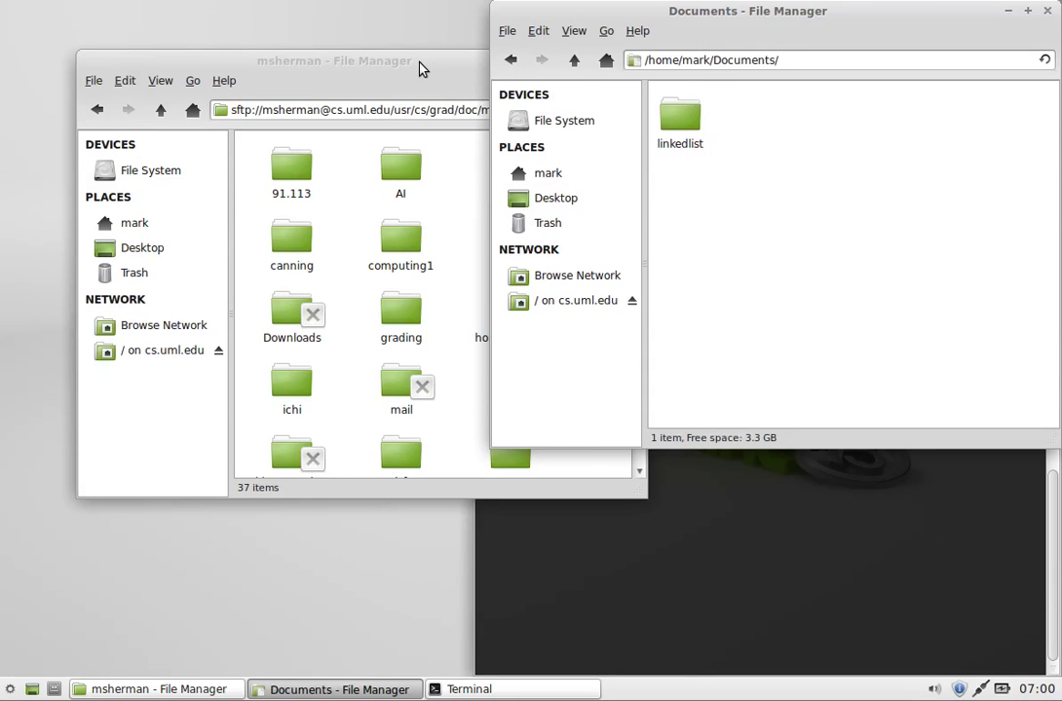
click(391, 78)
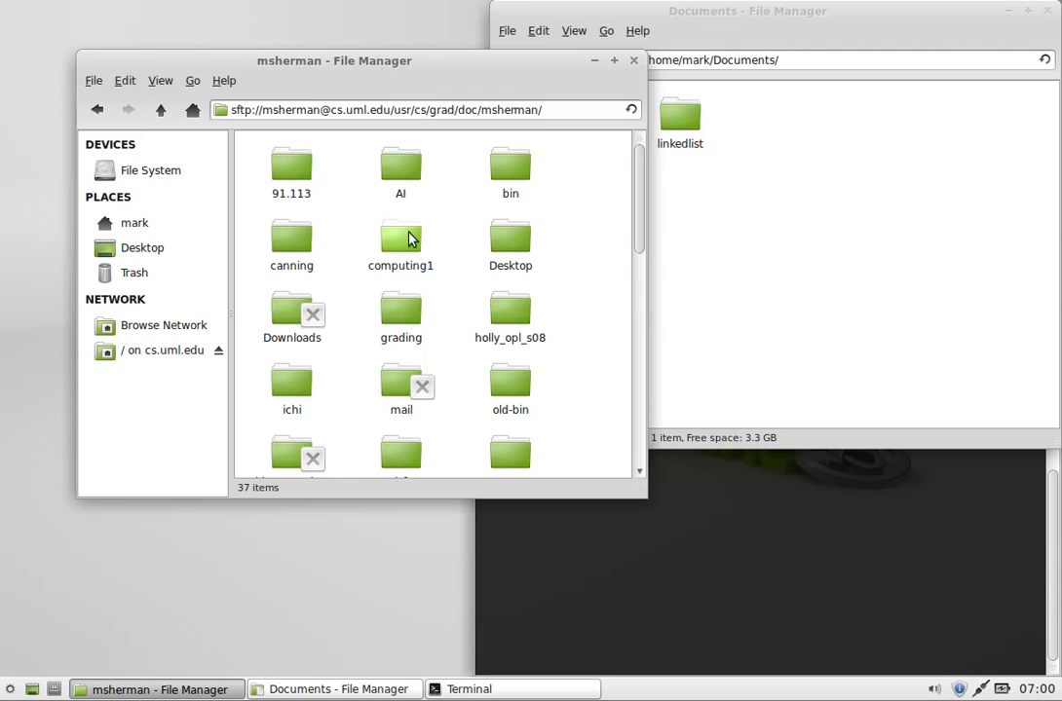
Step: Drag the local linkedlist folder from Documents into the remote home directory window
click(407, 240)
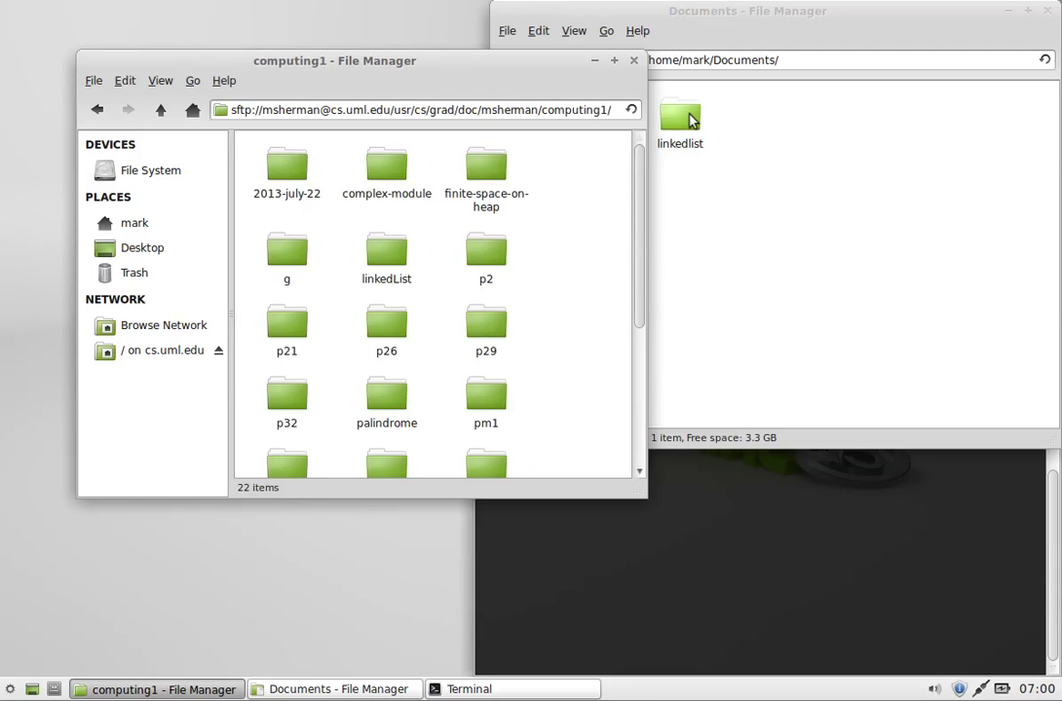
drag(688, 119, 665, 107)
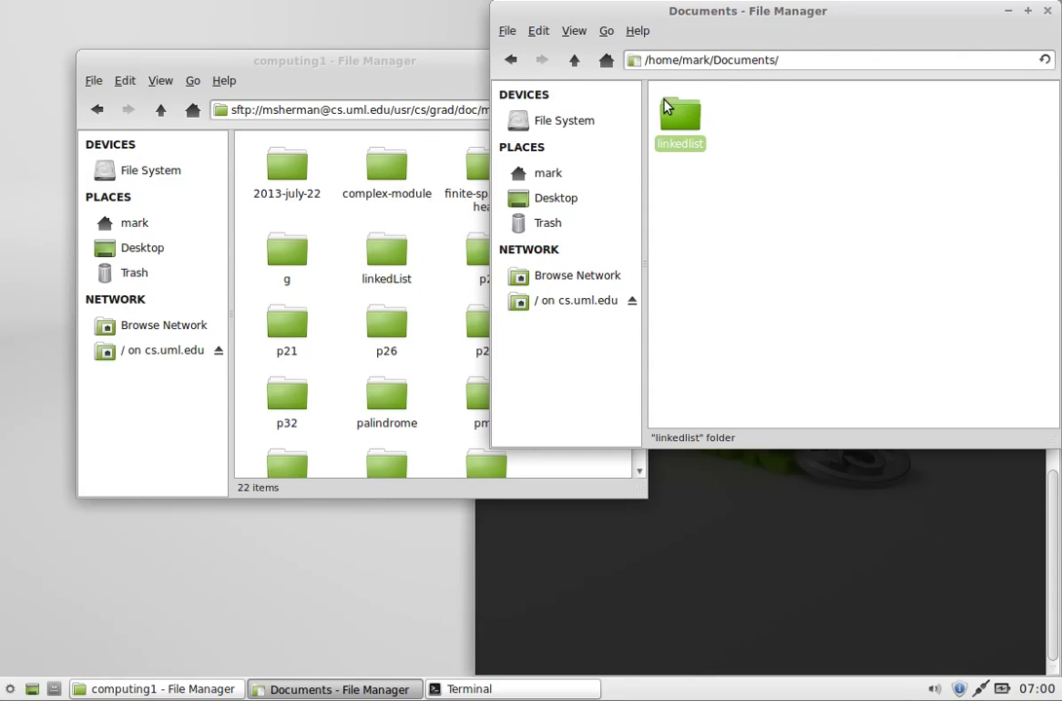
drag(287, 95, 363, 143)
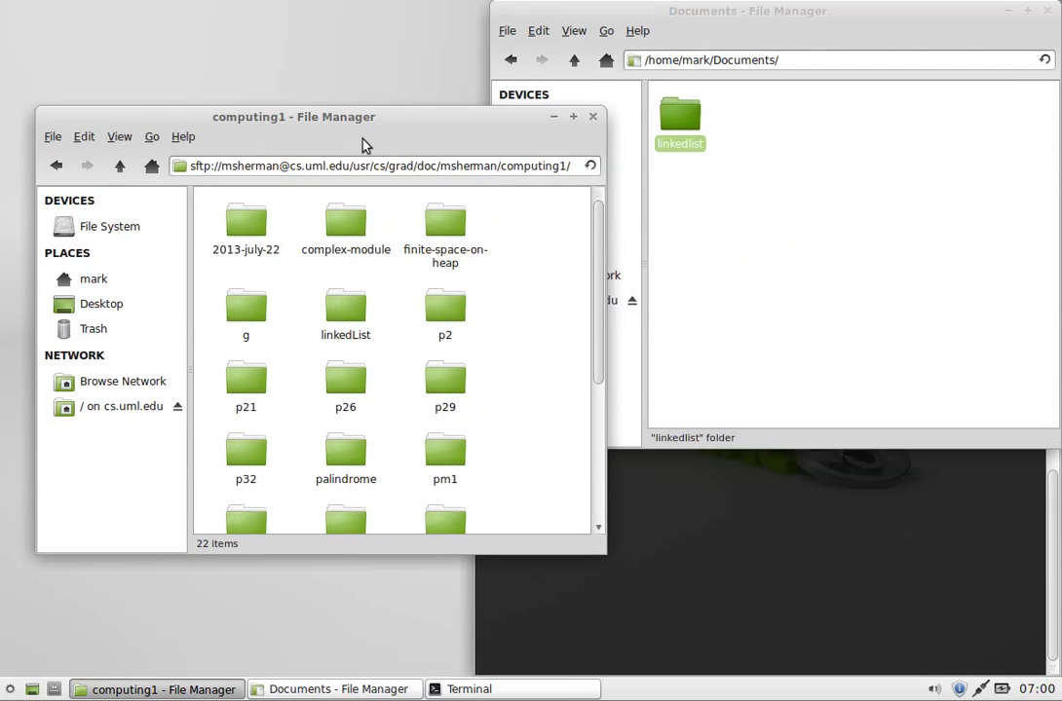
click(121, 167)
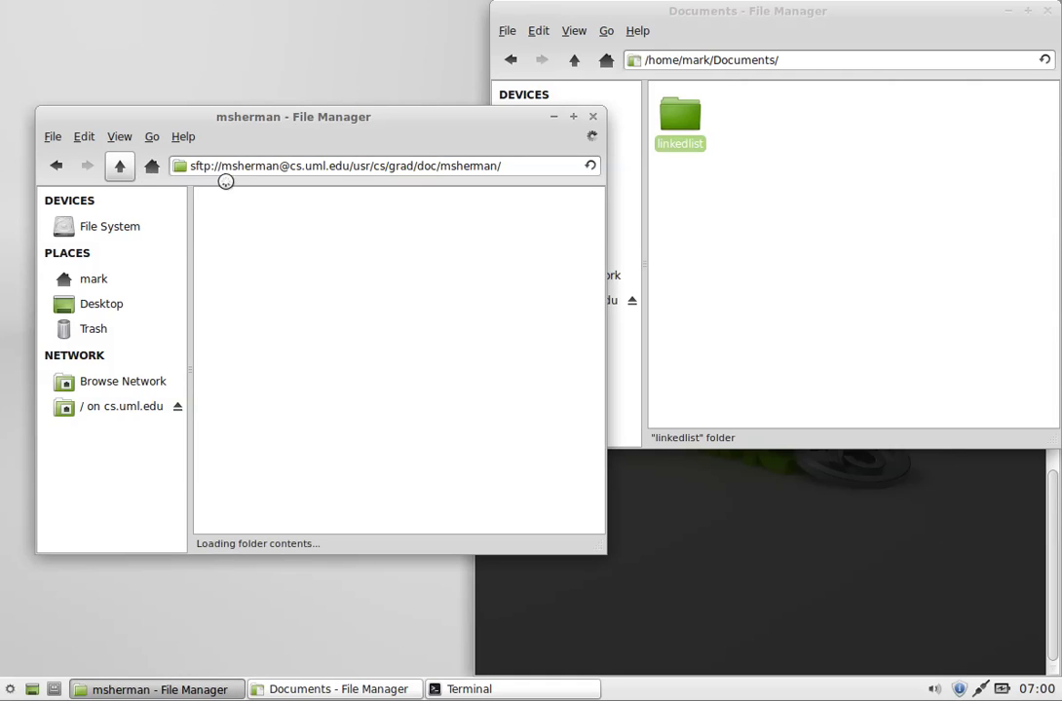
drag(601, 240, 598, 394)
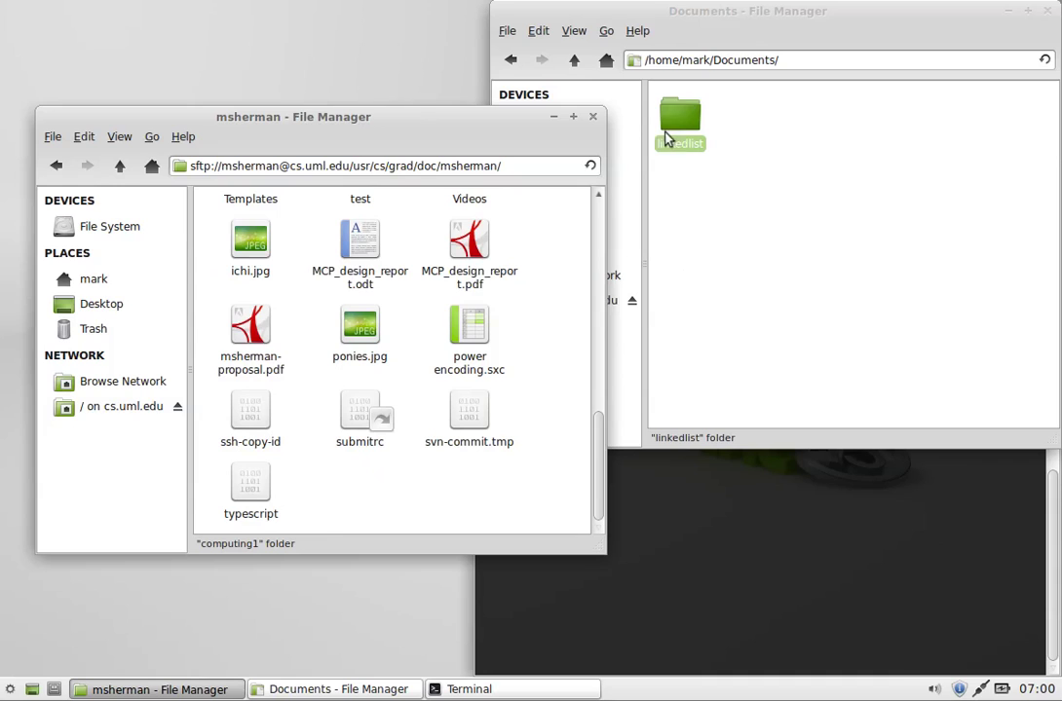
drag(668, 136, 355, 472)
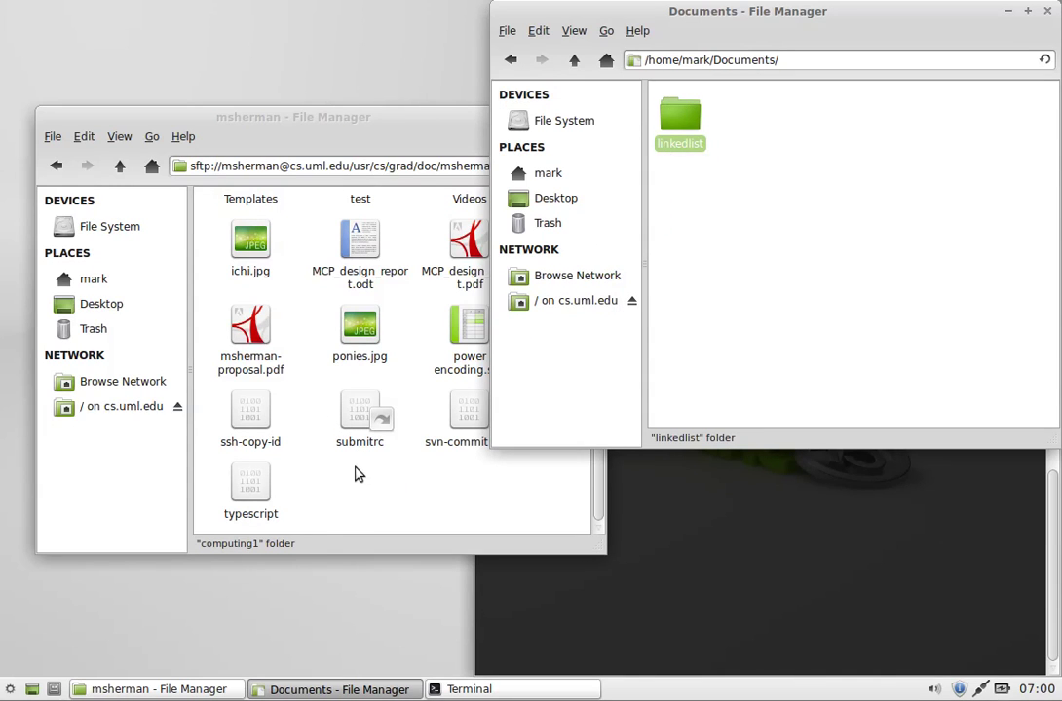
drag(686, 120, 292, 343)
Step: Run ls in the SSH terminal and highlight linkedlist in the listing
click(705, 504)
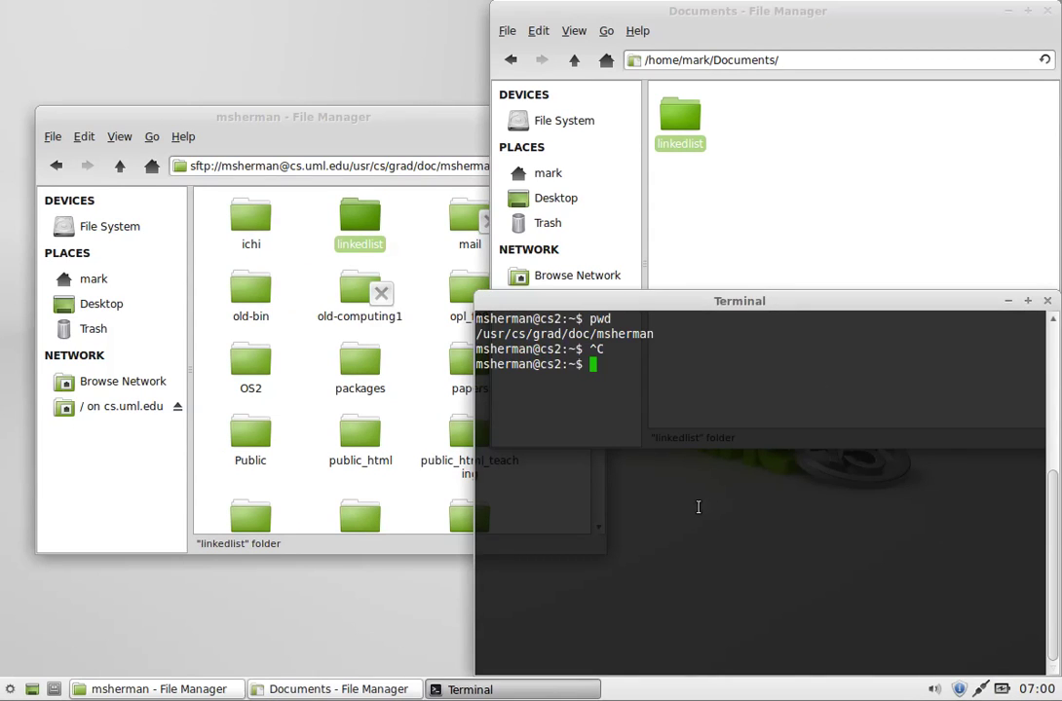
text(ls)
key(Return)
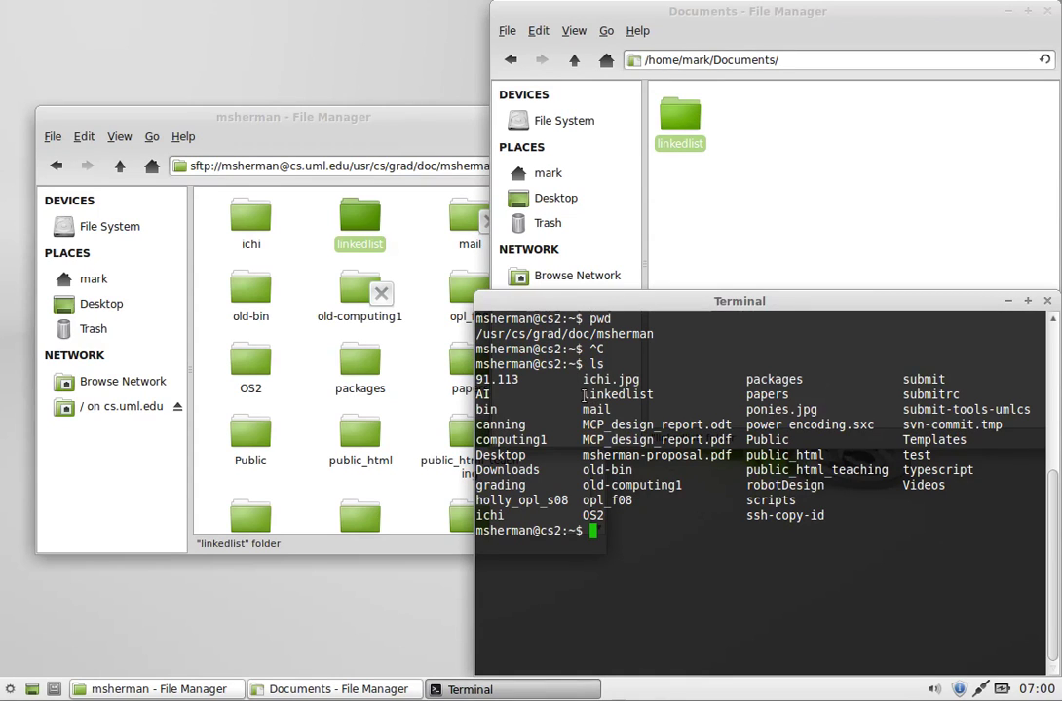
drag(585, 395, 656, 395)
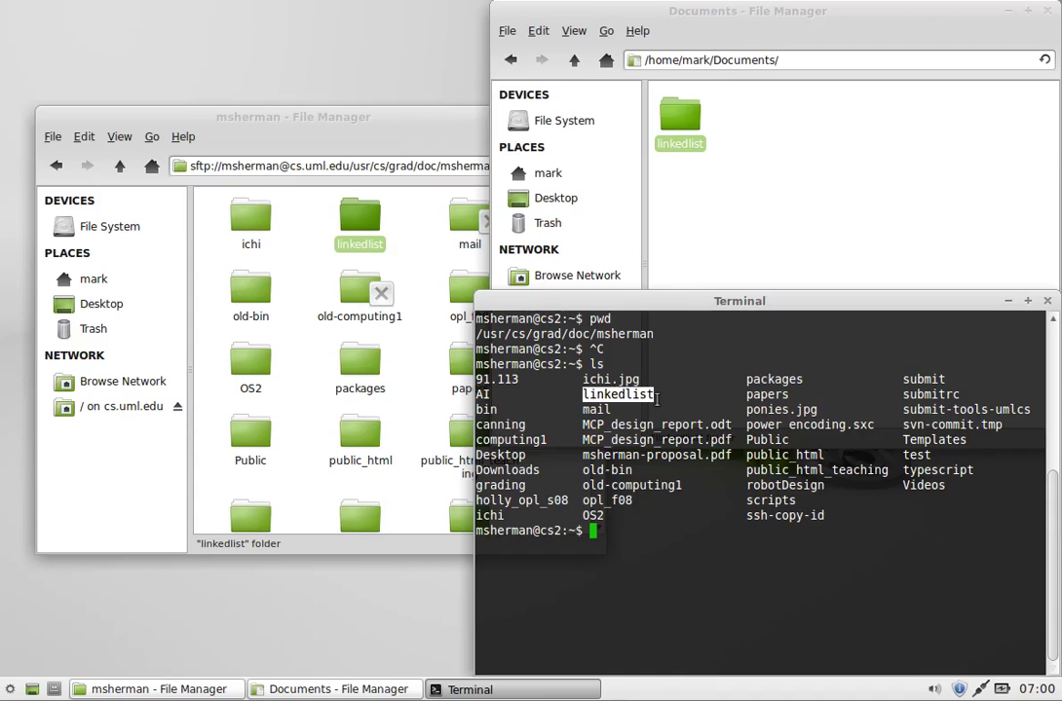